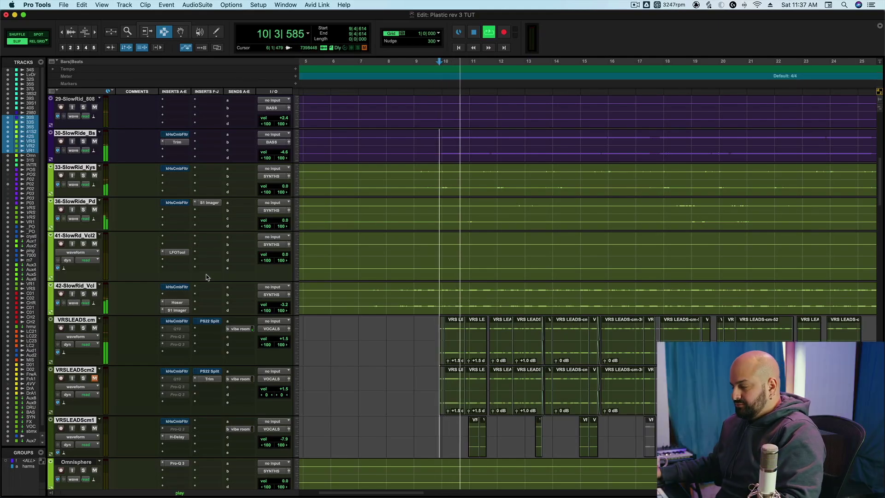
- Open the kHs Comb Filter on the 30-SlowRide_Bs bass track, set to 270 Hz Plus polarity
left_click(177, 134)
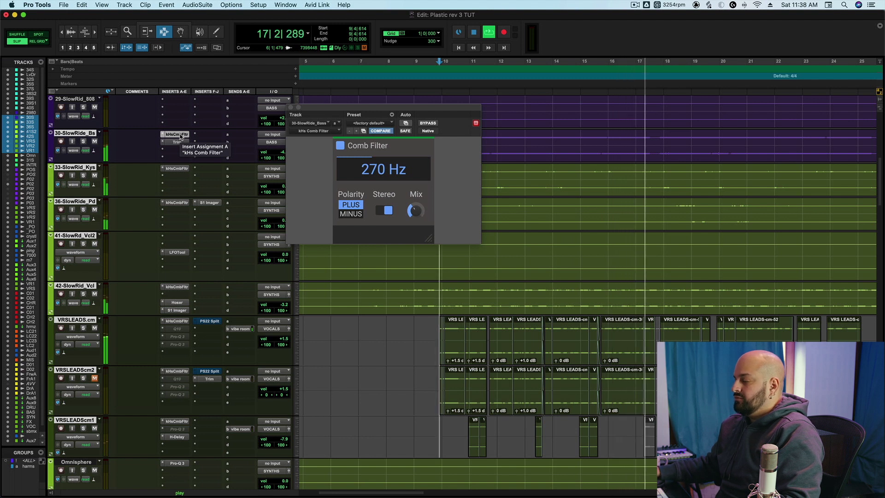
- A/B the bass comb filter twice, leaving it active, then stop playback
left_click(180, 134, "alt+super")
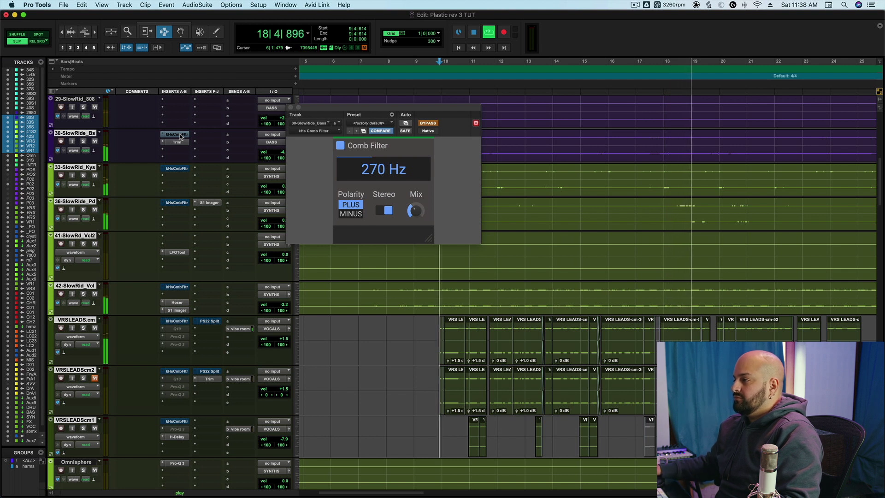
left_click(179, 133, "alt+super")
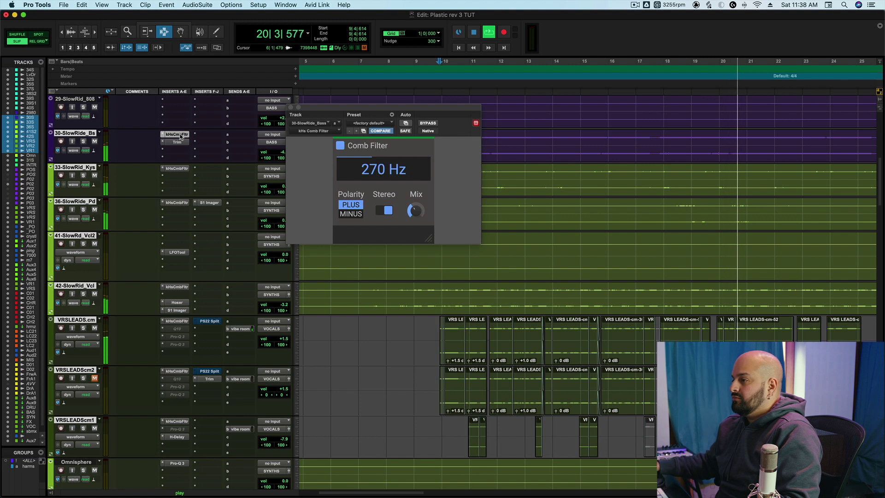
left_click(180, 134, "alt+super")
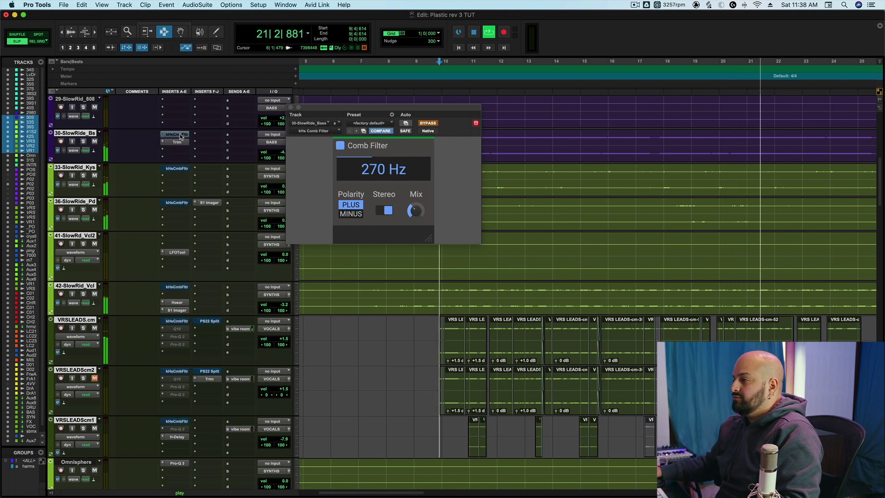
left_click(180, 134, "alt+super")
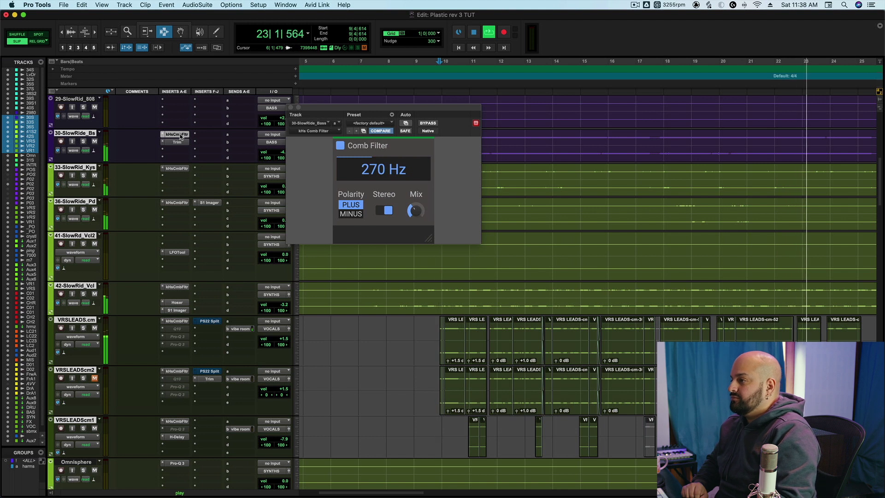
key("space")
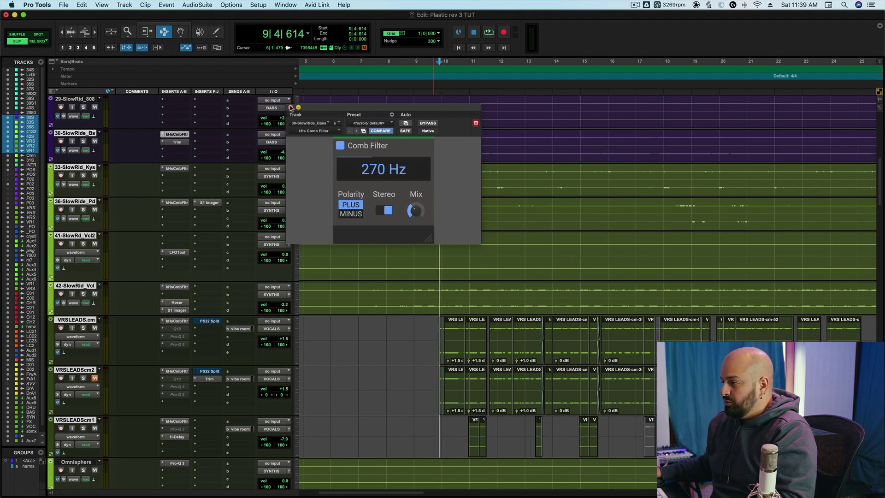
left_click(291, 107)
- Open PS22 Split on VRSLEADS.cm, clear the stray 808 selection, and move the window up-right
left_click(210, 321)
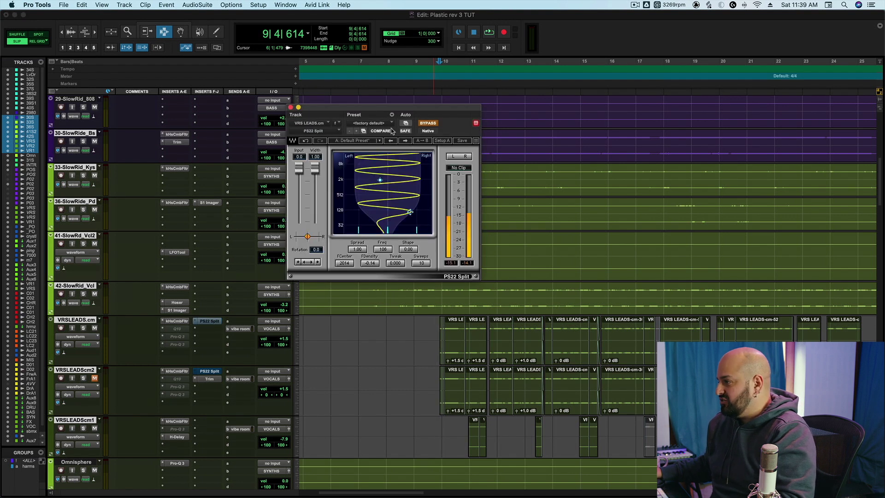
left_click_drag(359, 99, 414, 106)
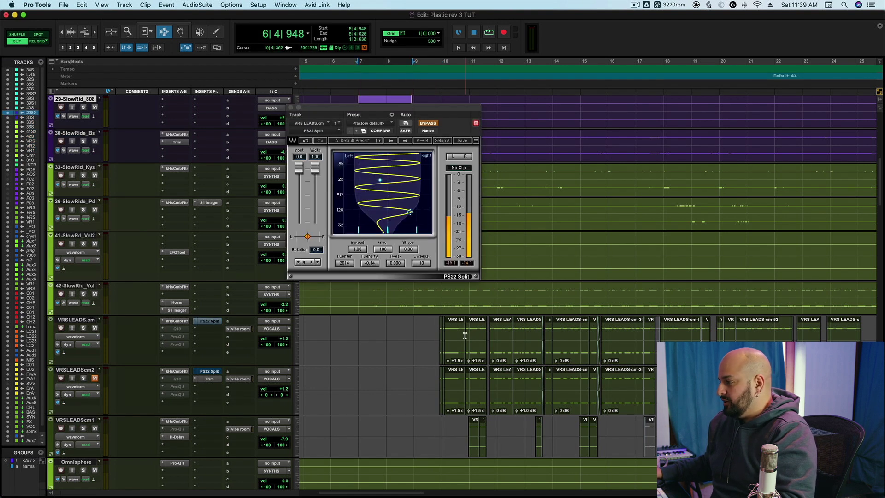
left_click(439, 335)
left_click_drag(407, 111, 449, 81)
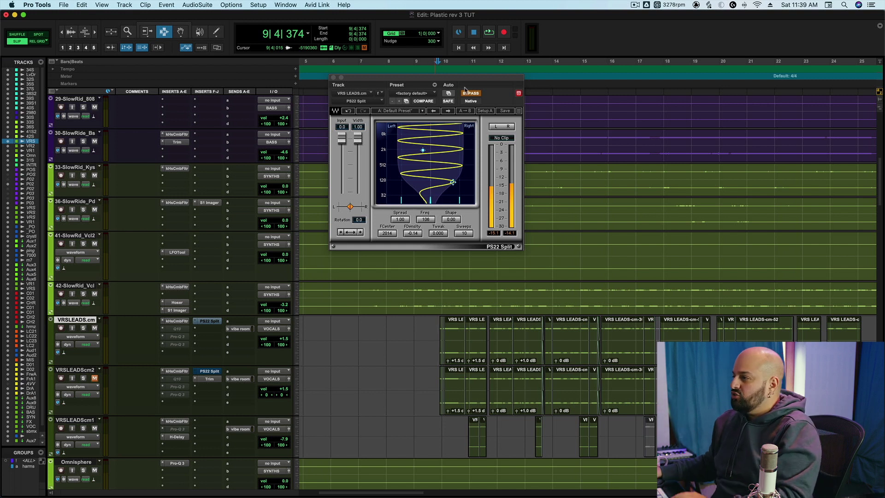
- Close PS22 Split, open the VRSLEADS.cm comb filter, and solo the lead vocal
left_click(335, 75)
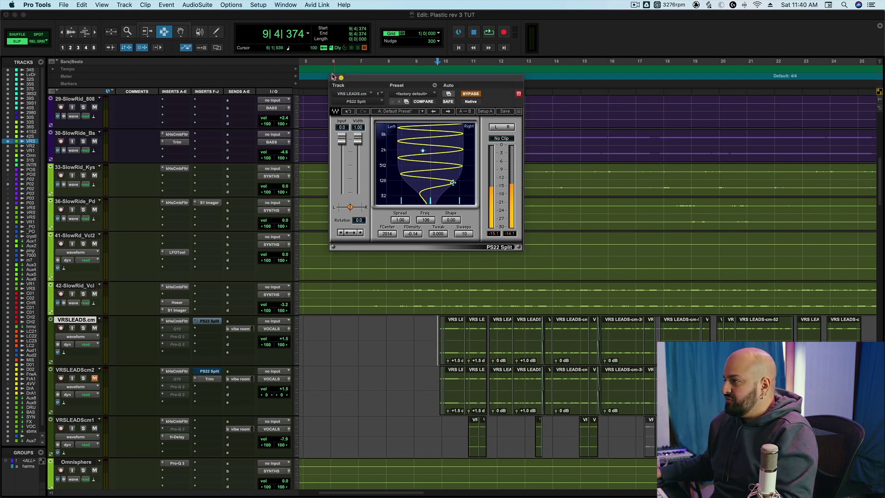
left_click(334, 77)
left_click(175, 321)
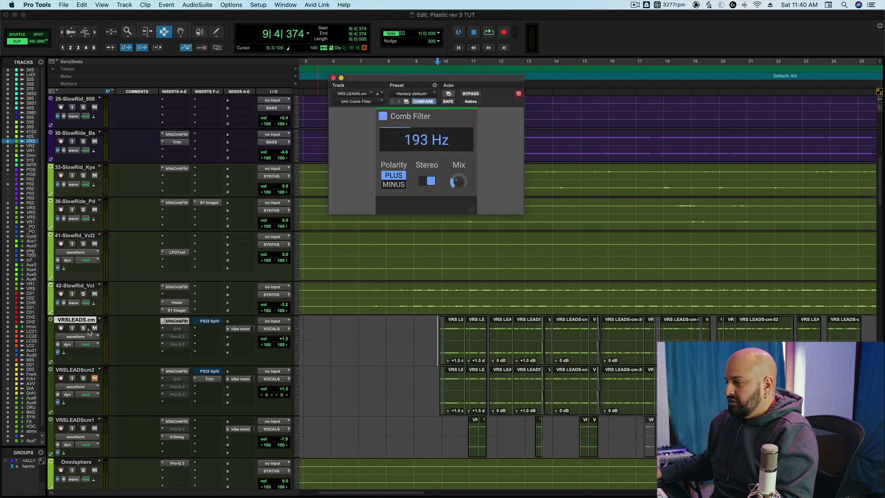
left_click(83, 327)
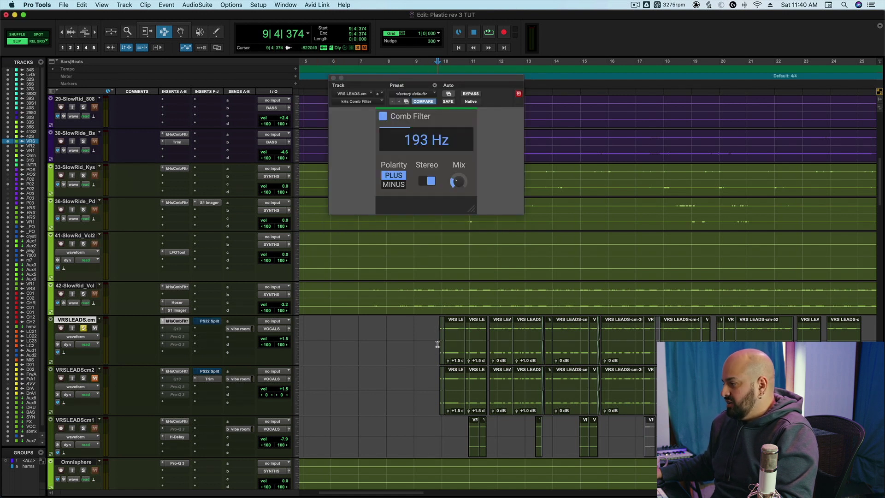
- Raise the comb filter Mix to 100%, bypass it, and audition the dry vocal from bar 11
mouse_move(458, 182)
left_mouse_down()
mouse_move(464, 175)
mouse_move(466, 183)
left_mouse_up()
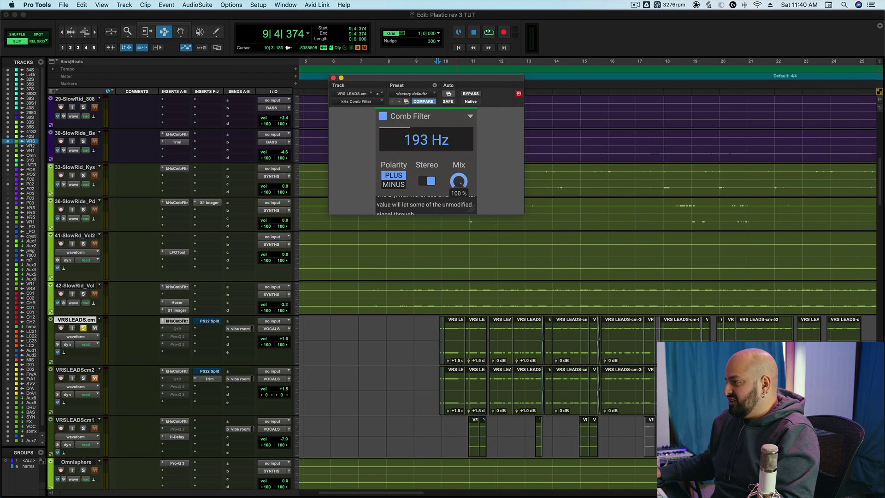
left_click(470, 94)
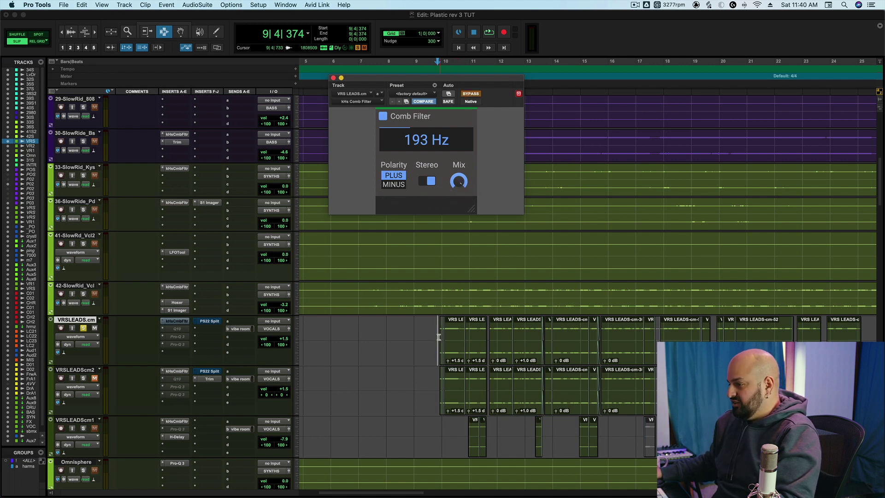
key("space")
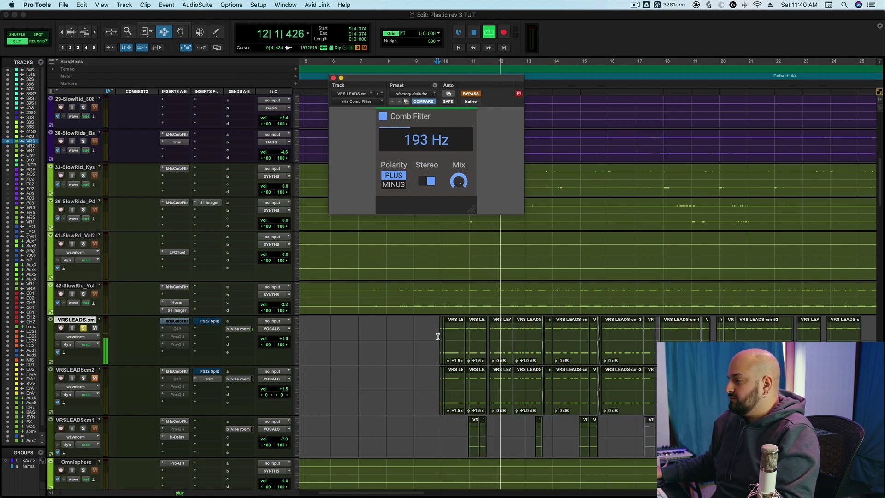
left_click(488, 335)
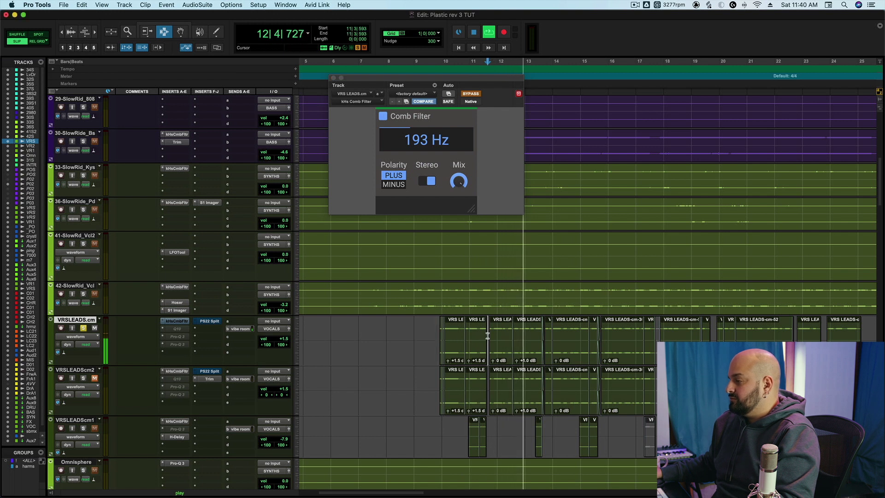
key("space")
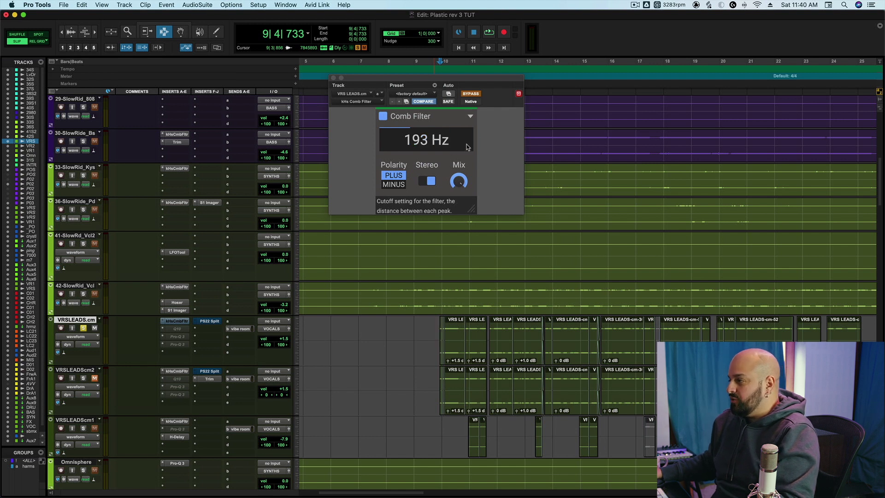
- Re-enable the lead vocal's 193 Hz comb filter and listen to it in playback
left_click(472, 94)
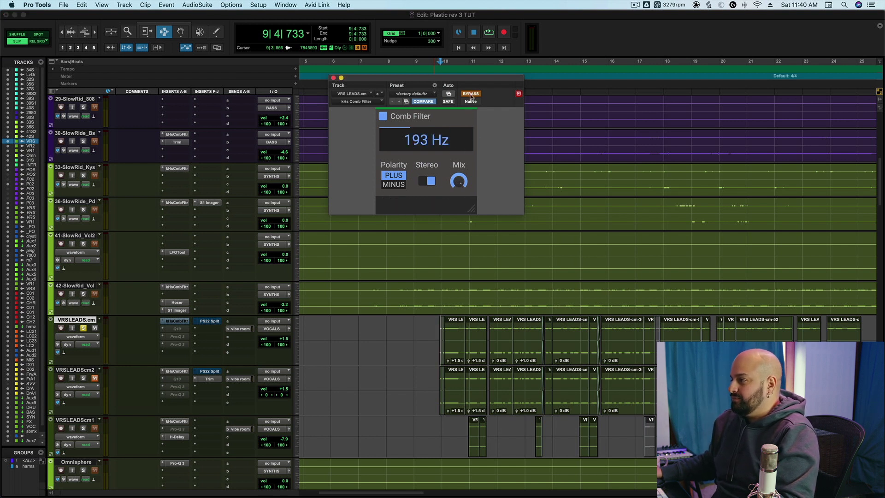
key("space")
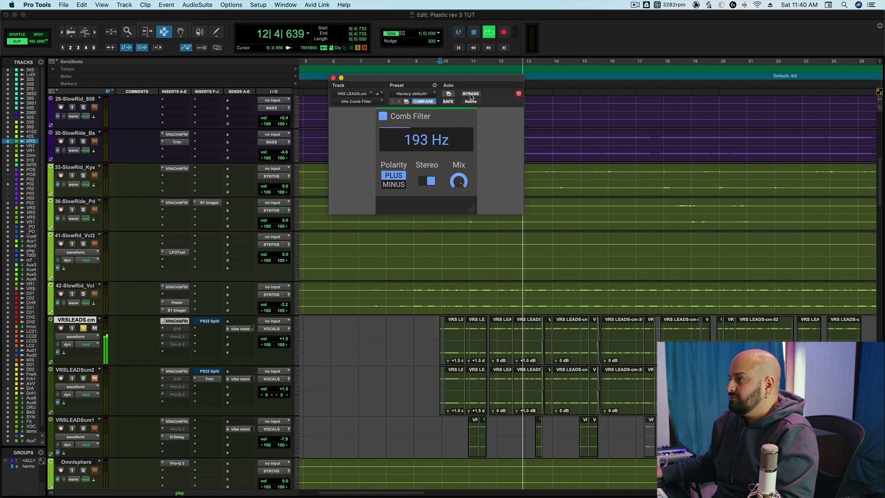
key("space")
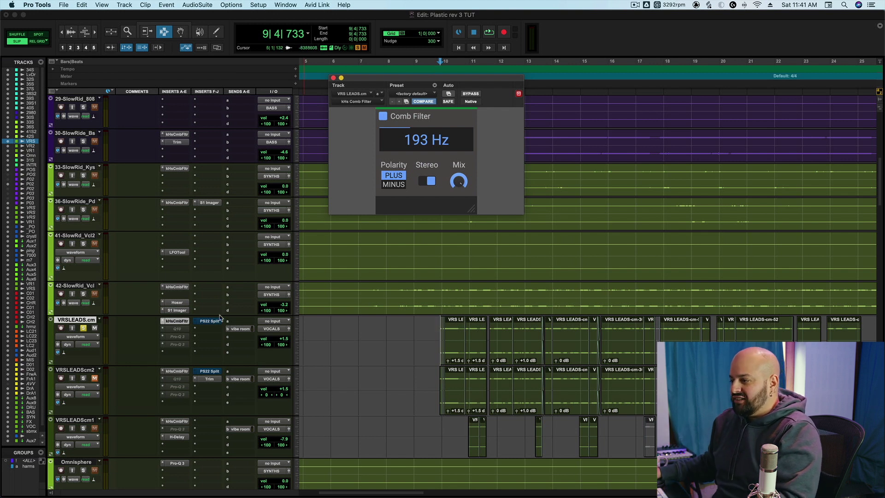
- Bypass the lead vocal's comb filter and insert kHs Haas on an empty VRSLEADS.cm slot
left_click(177, 321, "super")
left_click(173, 357)
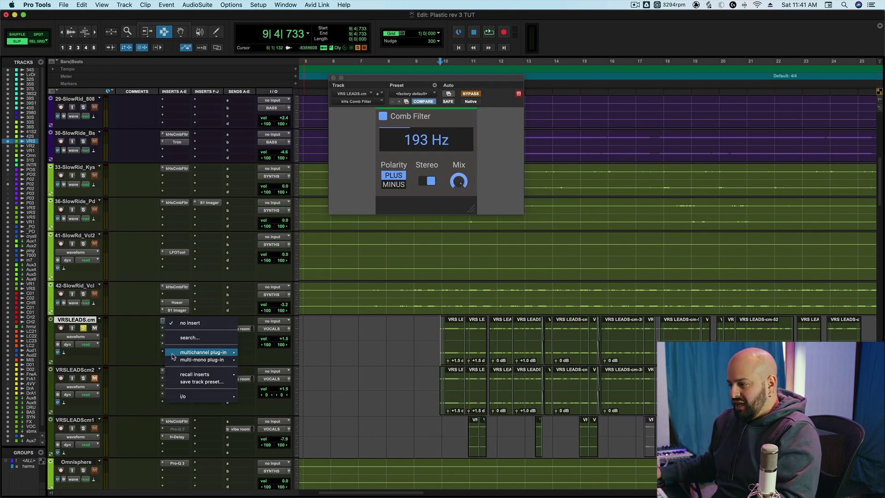
left_click(184, 343)
left_click(178, 352)
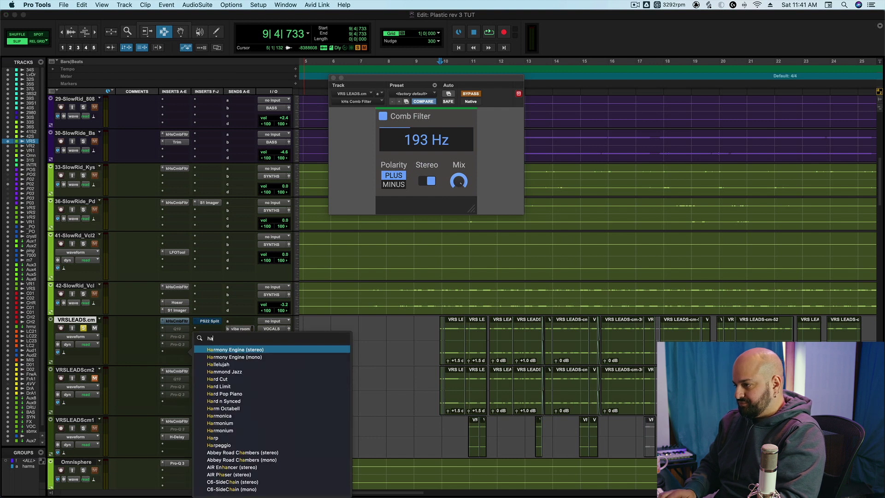
left_click(277, 348)
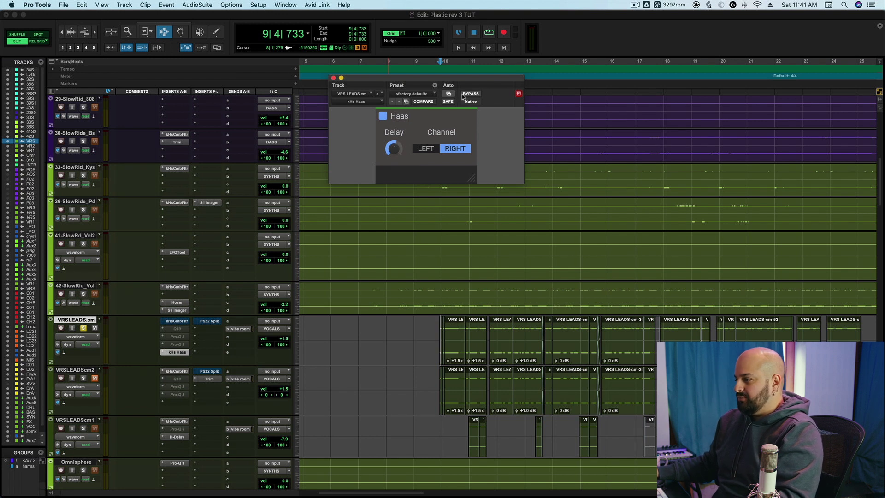
- Tune the kHs Haas Delay knob by ear across two playback passes
key("space")
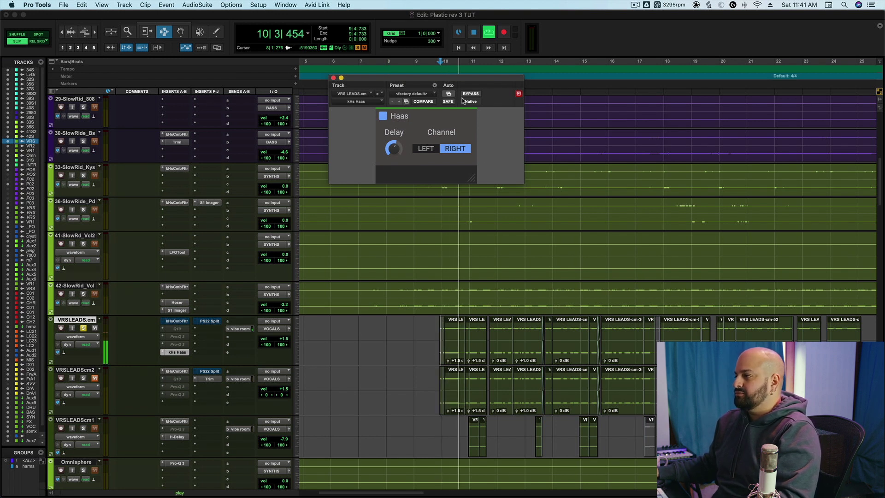
mouse_move(393, 148)
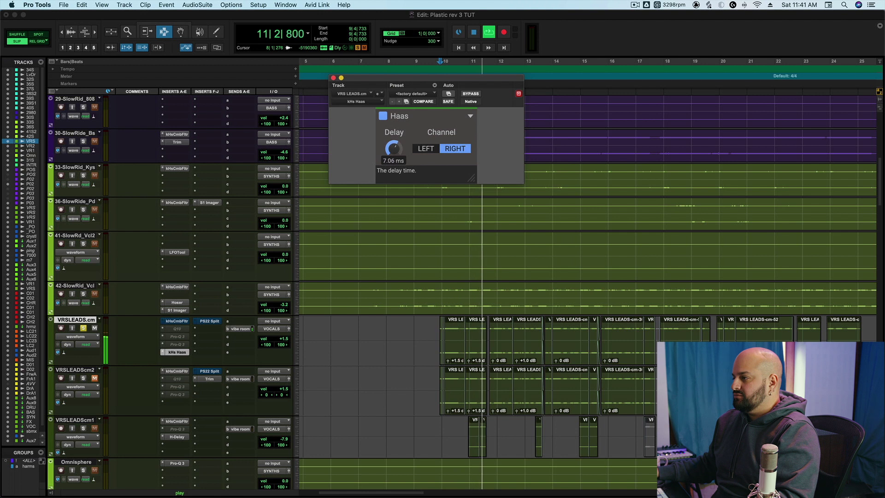
scroll(394, 148, "up", 5)
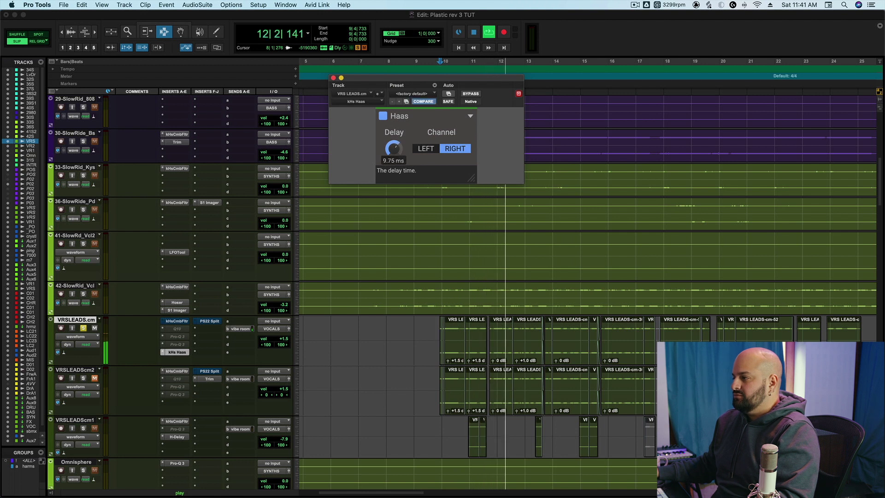
scroll(394, 148, "down", 9)
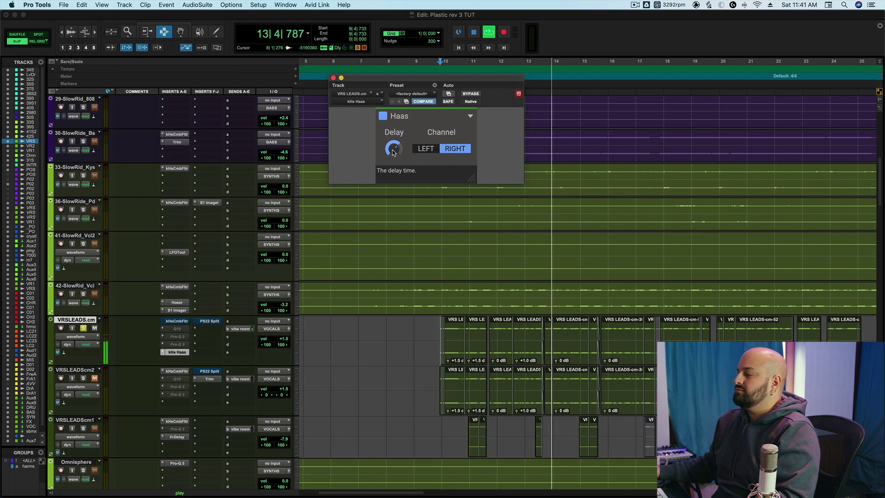
key("space")
scroll(393, 148, "up", 10)
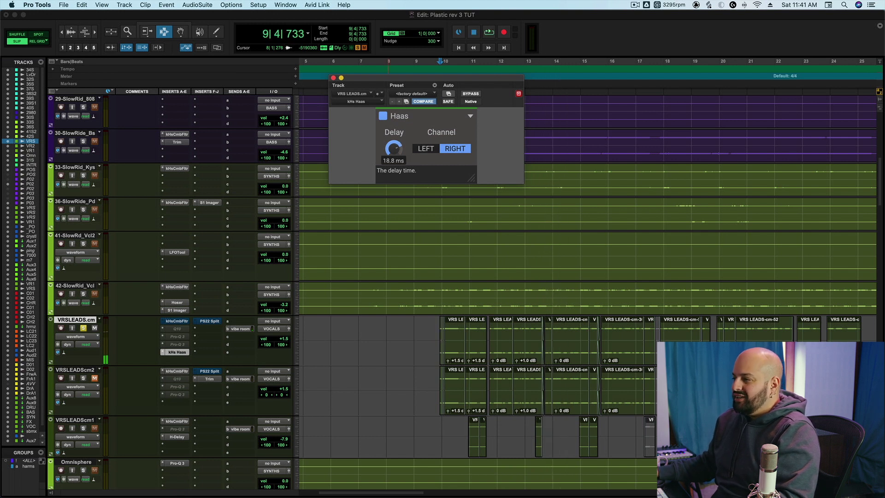
scroll(394, 148, "down", 3)
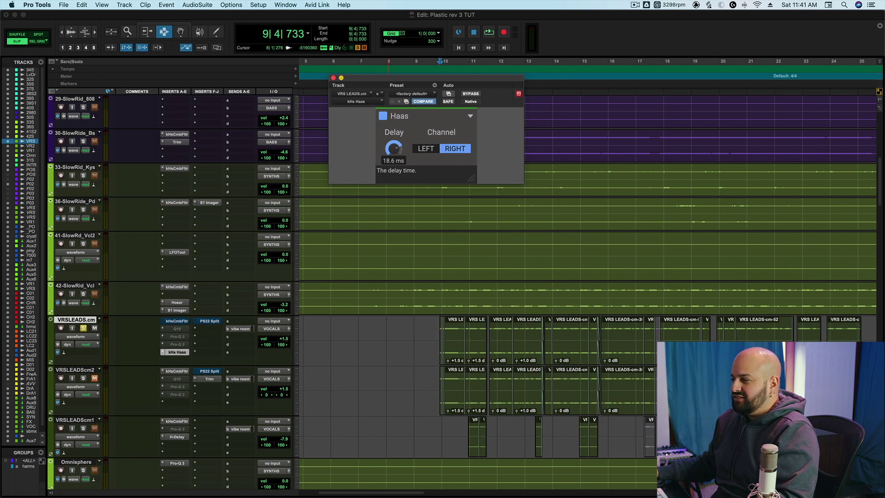
key("space")
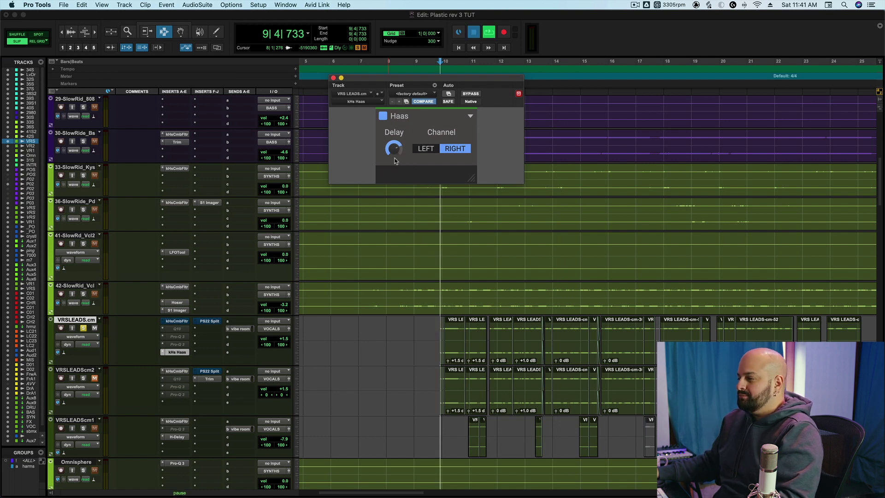
scroll(395, 161, "up", 8)
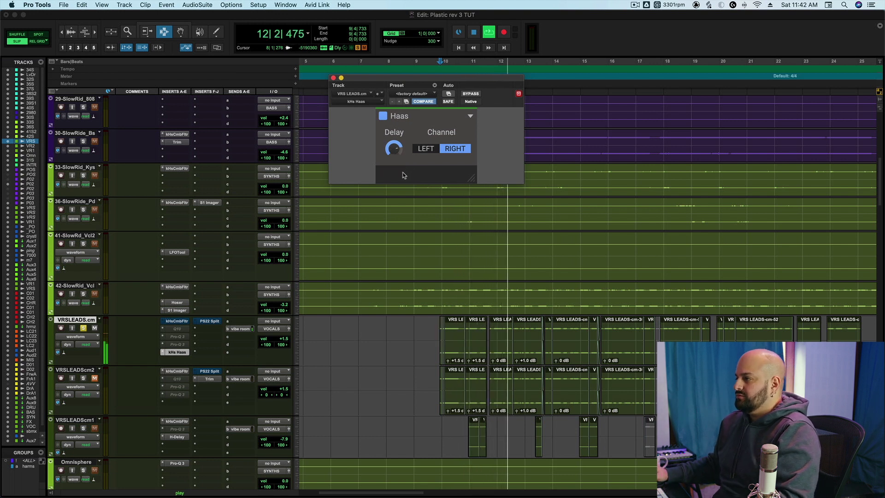
key("space")
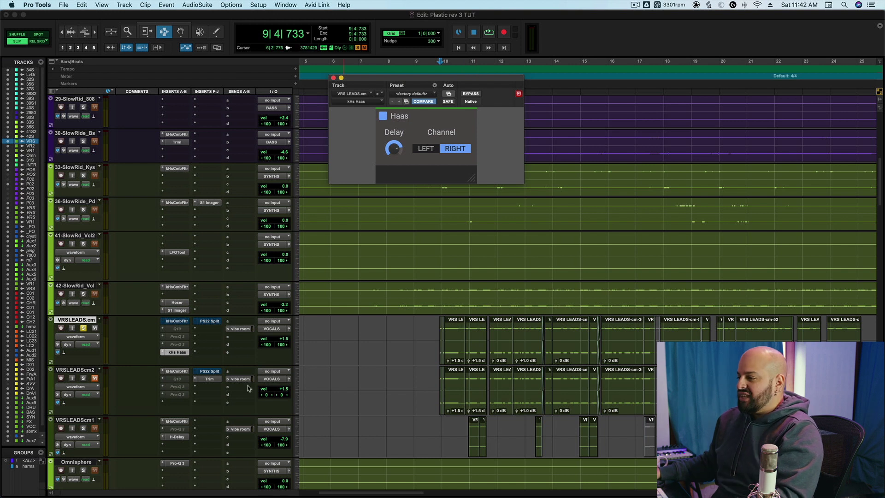
- Centre the VRSLEADS.cm left pan to 0 and audition the Haas-widened vocal
left_click(266, 346, "alt")
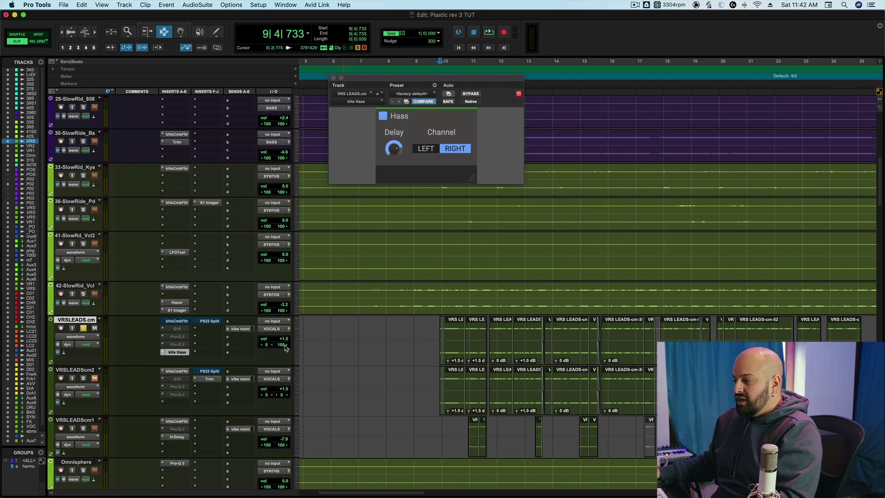
key("space")
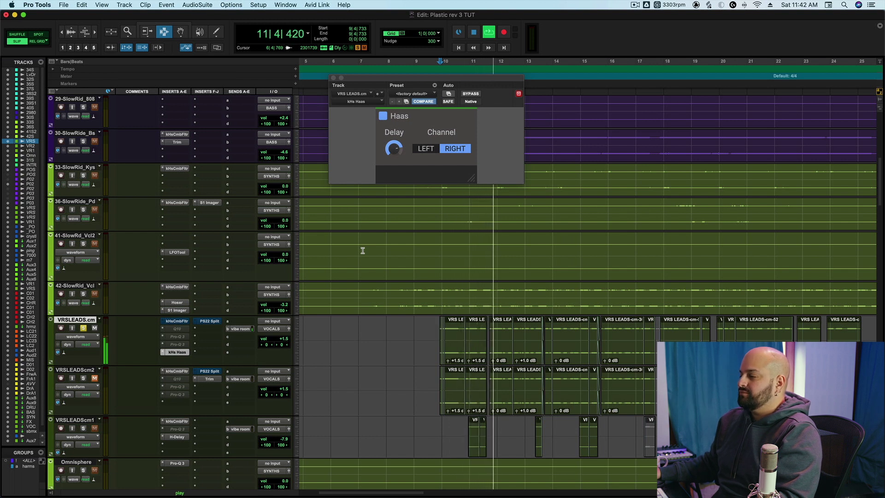
key("space")
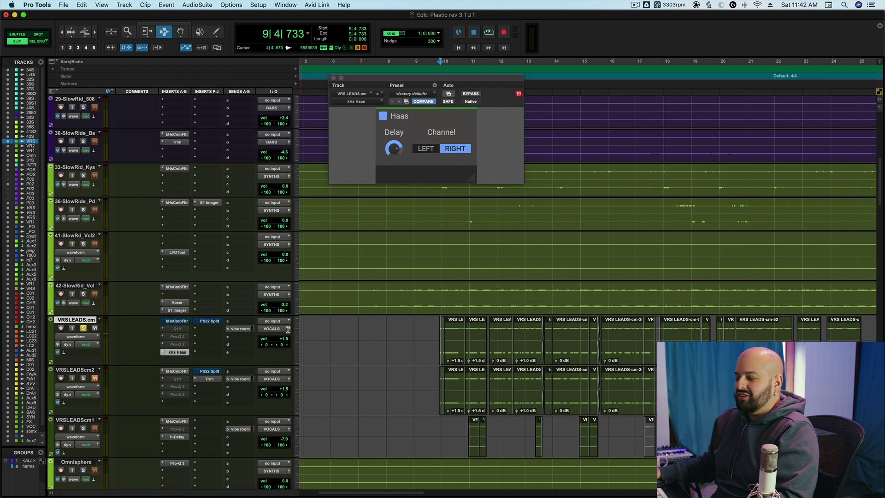
- Bypass the Haas delay and play the vocal with its comb filter bypassed
left_click(178, 352, "super")
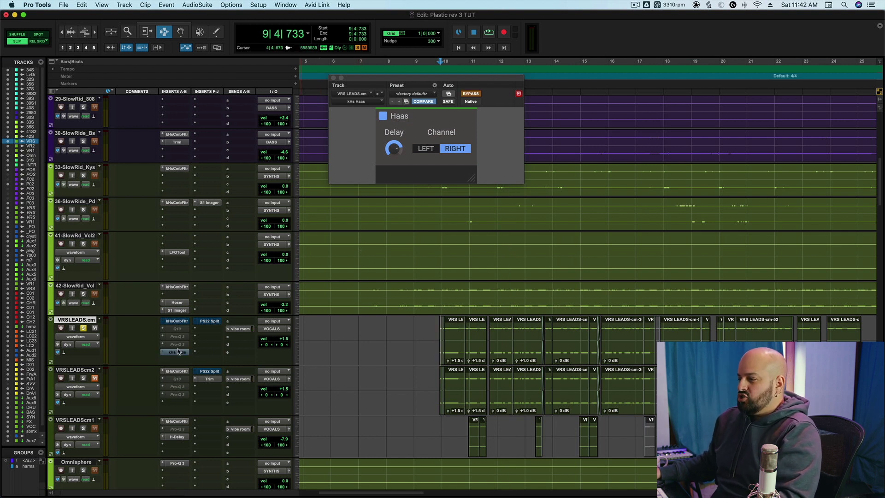
left_click(177, 321)
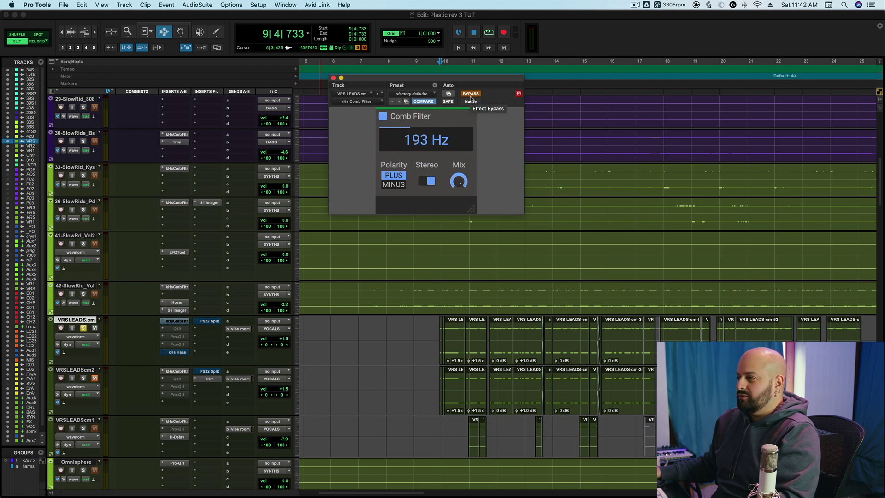
key("space")
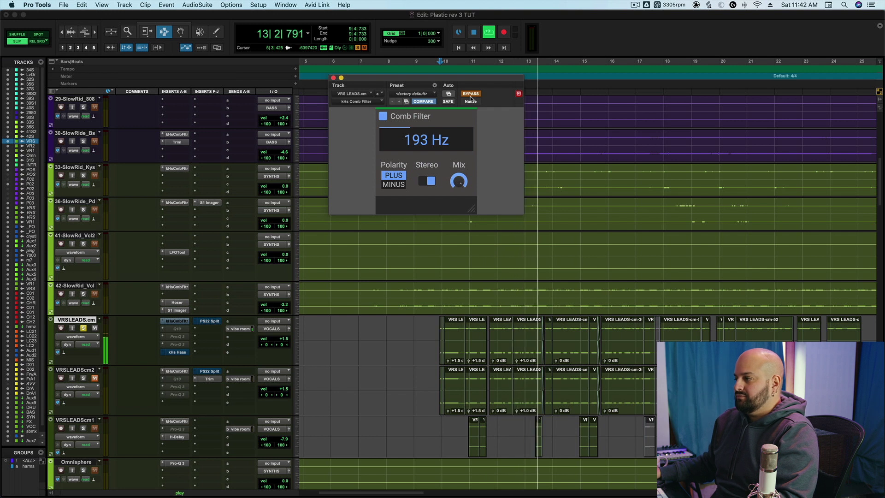
key("space")
- Re-enable the 193 Hz comb filter, audition it, then bypass VRSLEADScm2's comb filter
left_click(470, 95)
key("space")
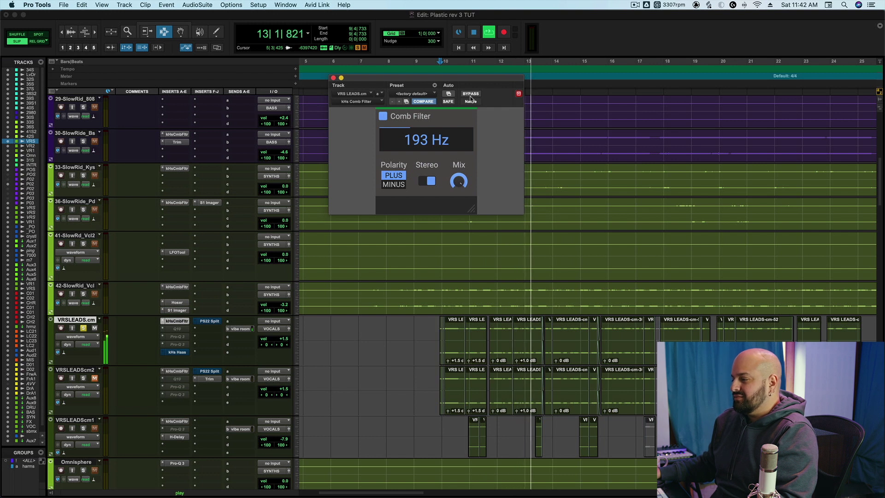
key("space")
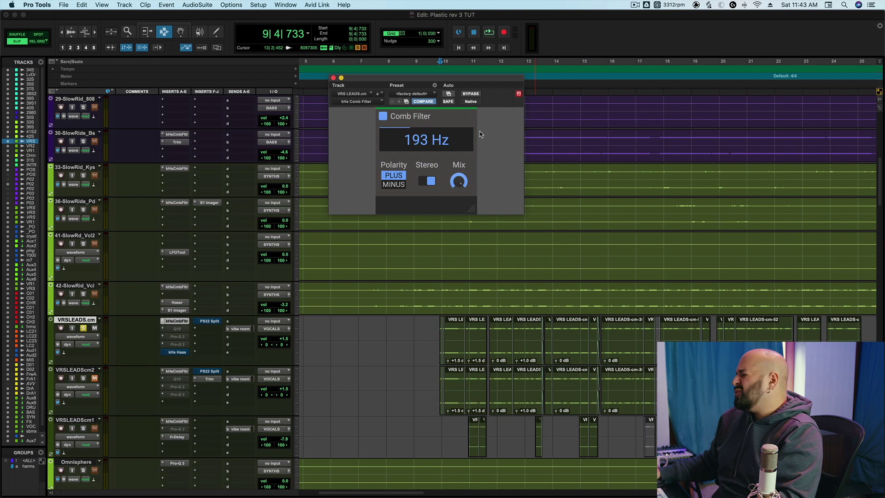
left_click(178, 371, "super")
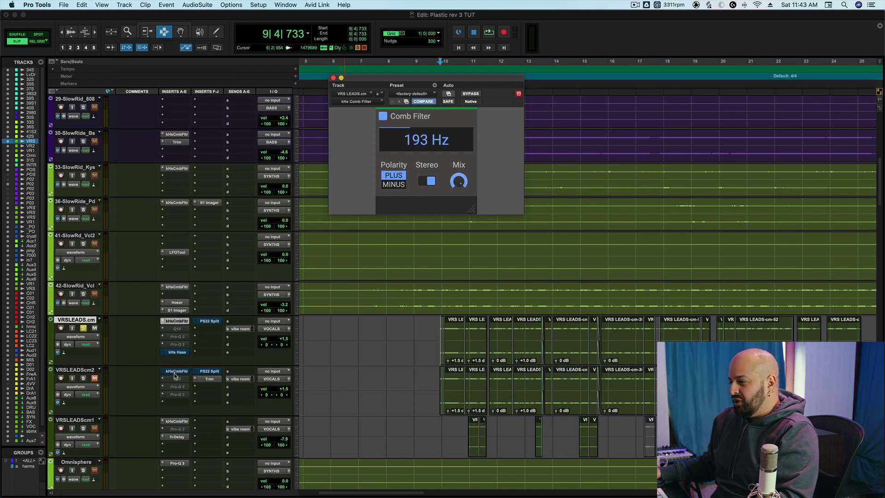
- Solo VRSLEADScm2, turn off its Trim phase inversion, and audition it twice
left_click(83, 378)
left_click(207, 380)
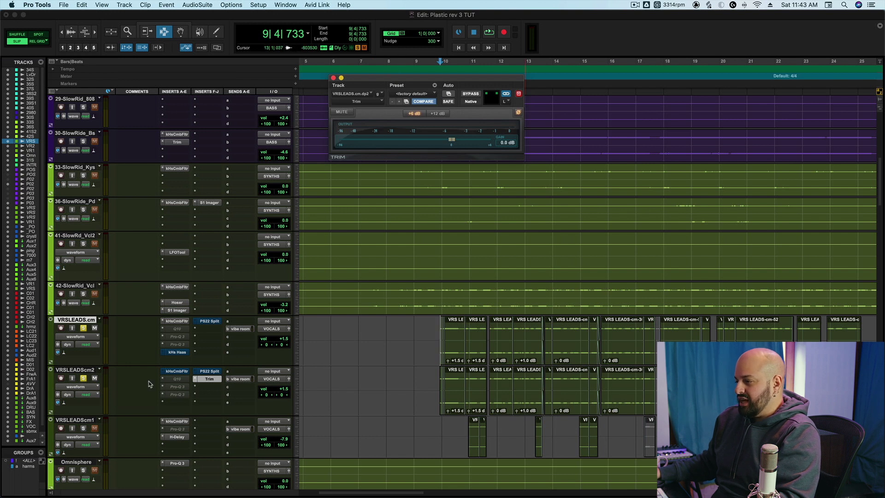
left_click(519, 113)
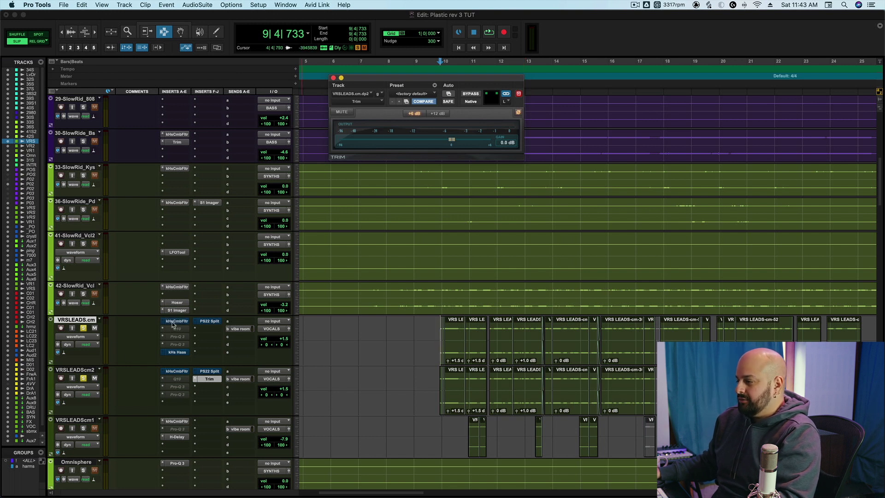
key("space")
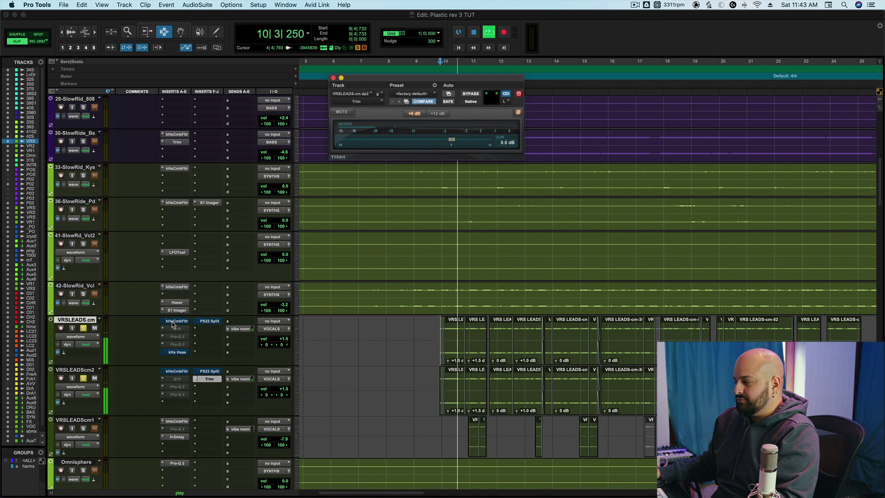
key("space")
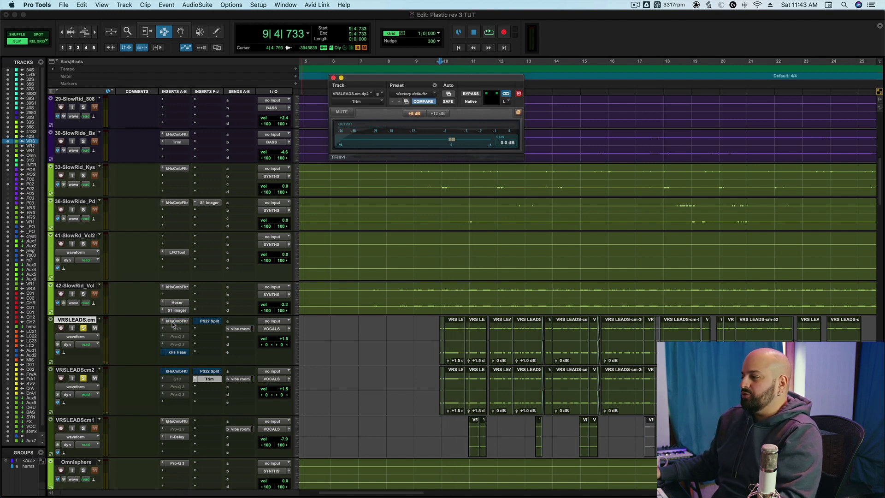
key("space")
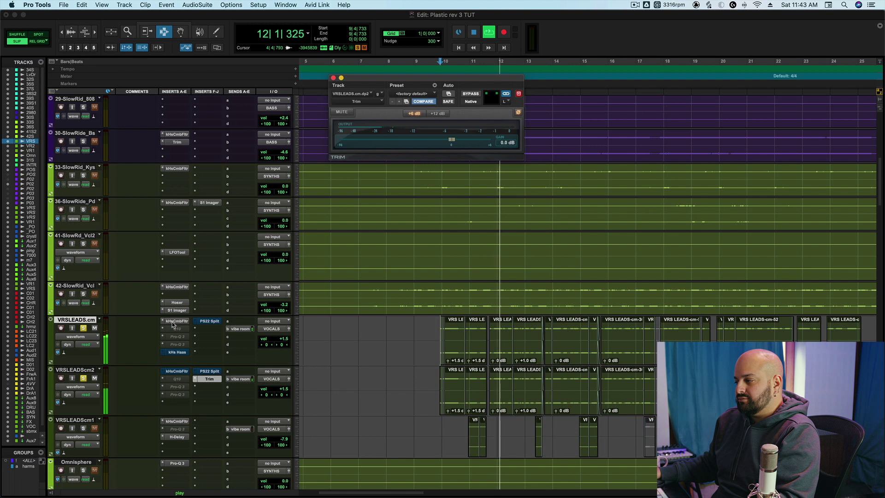
key("space")
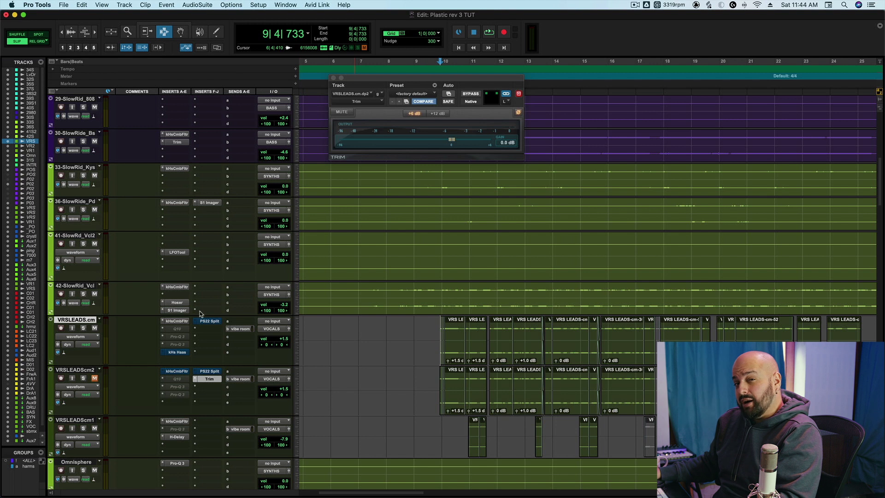
- Reopen the VRSLEADS.cm kHs Comb Filter, now at 193 Hz with 54% Mix
left_click(178, 321)
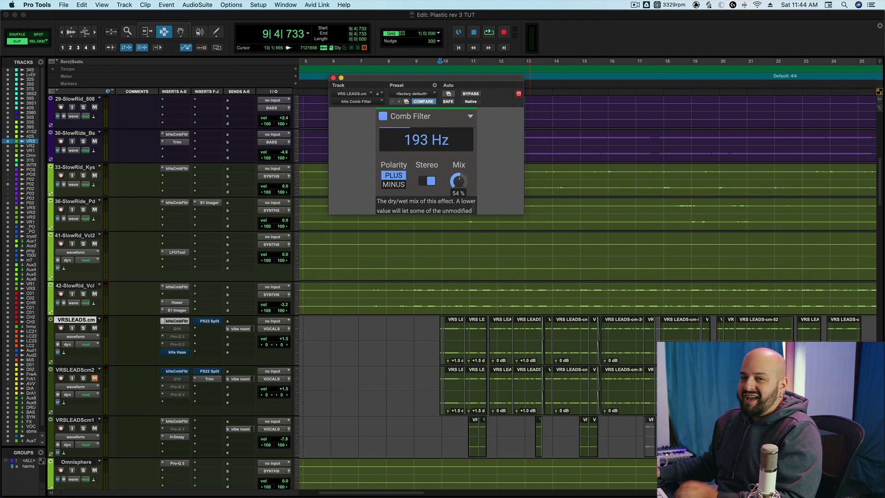
- Solo VRSLEADS.cm and raise its Comb Filter mix to about 60% during playback
scroll(459, 182, "down", 8)
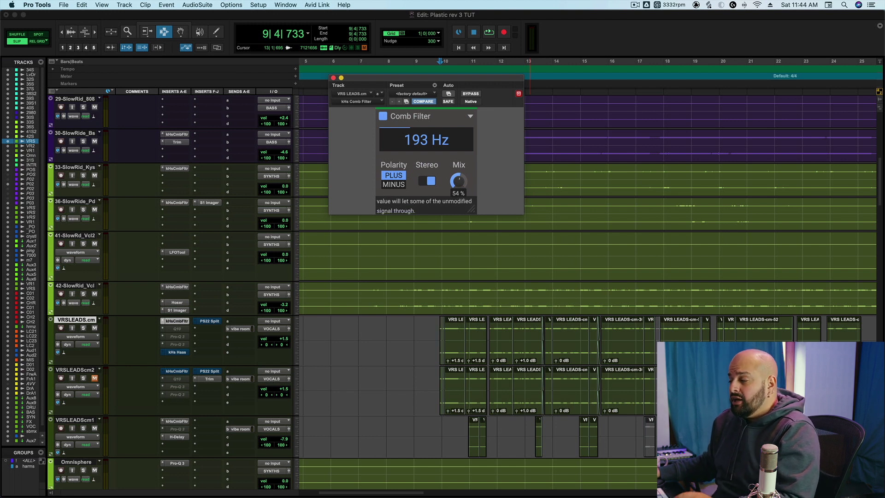
scroll(459, 181, "down", 3)
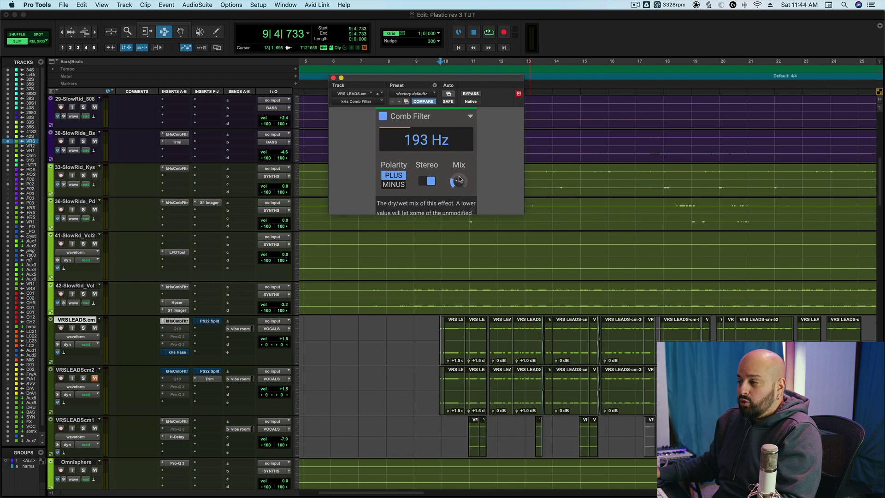
key("space")
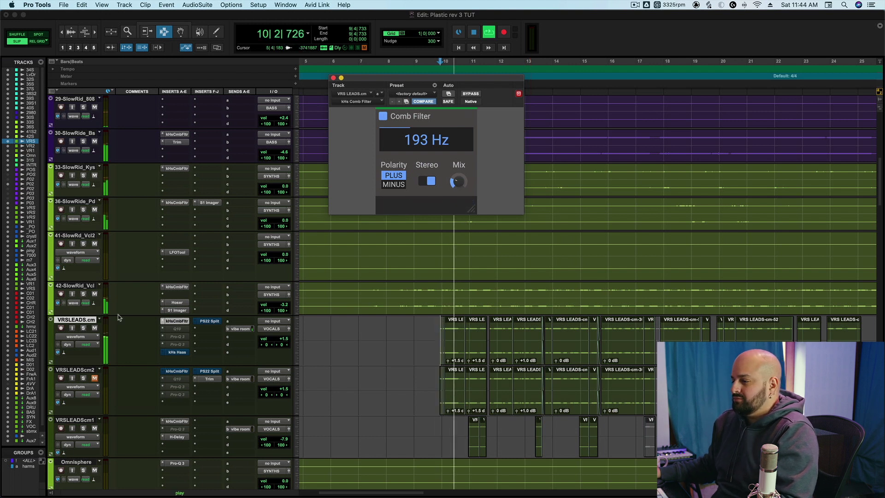
left_click(83, 328)
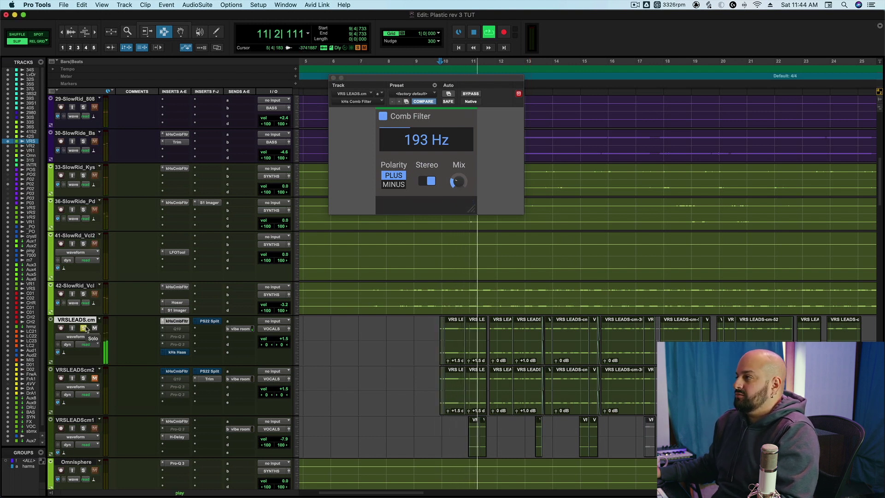
left_click(457, 182)
left_click_drag(458, 181, 458, 151)
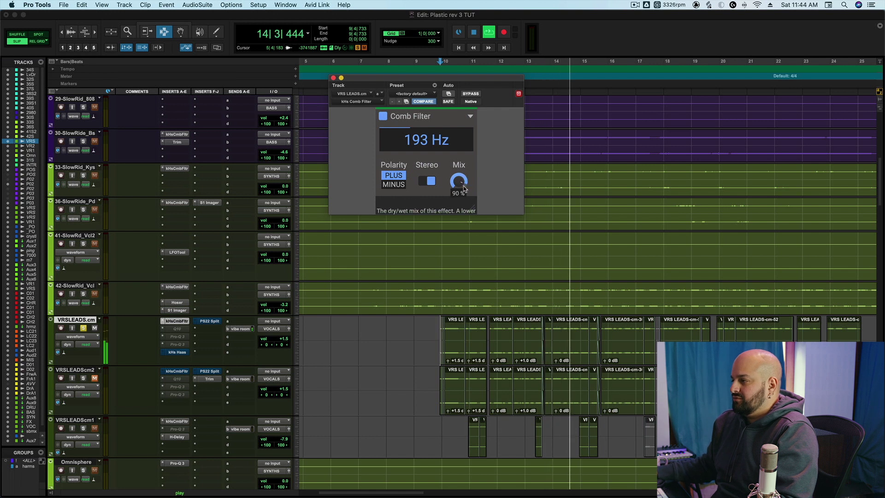
key("space")
- Lower the mix to about 48%, compare against bypass, then settle it at 29%
left_click(236, 347)
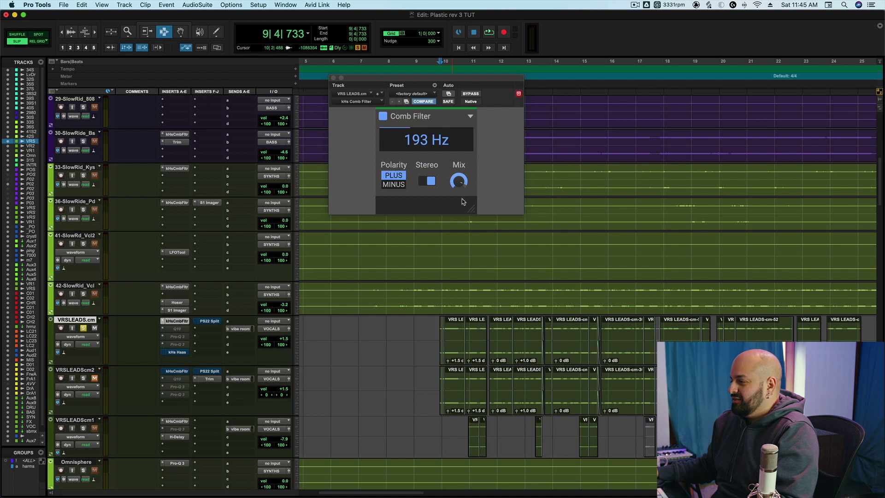
key("space")
left_click(461, 186)
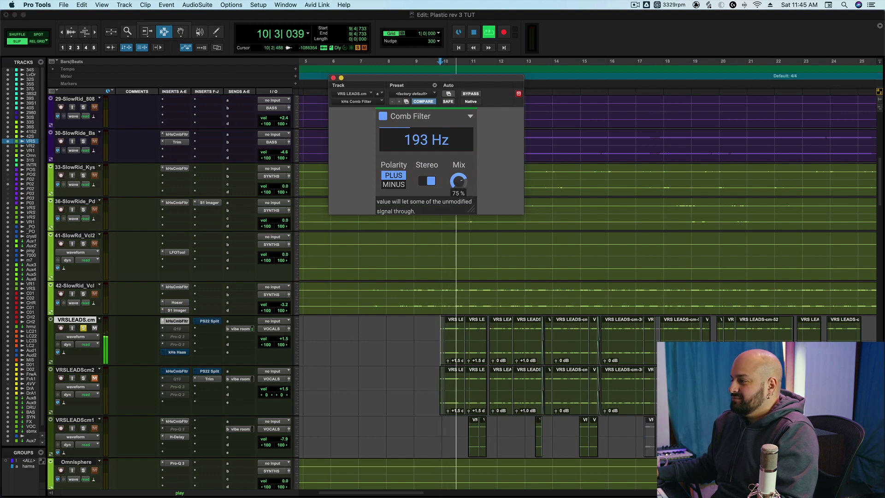
left_click_drag(460, 187, 461, 200)
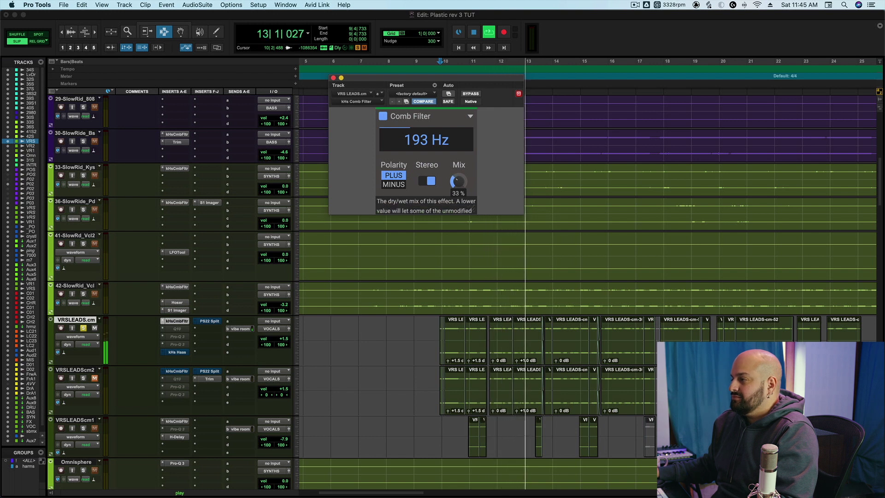
left_click(467, 94)
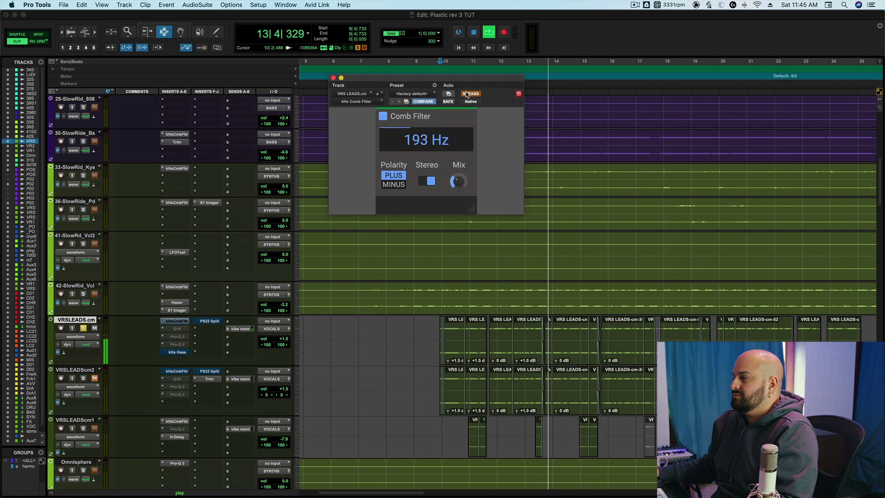
left_click(467, 94)
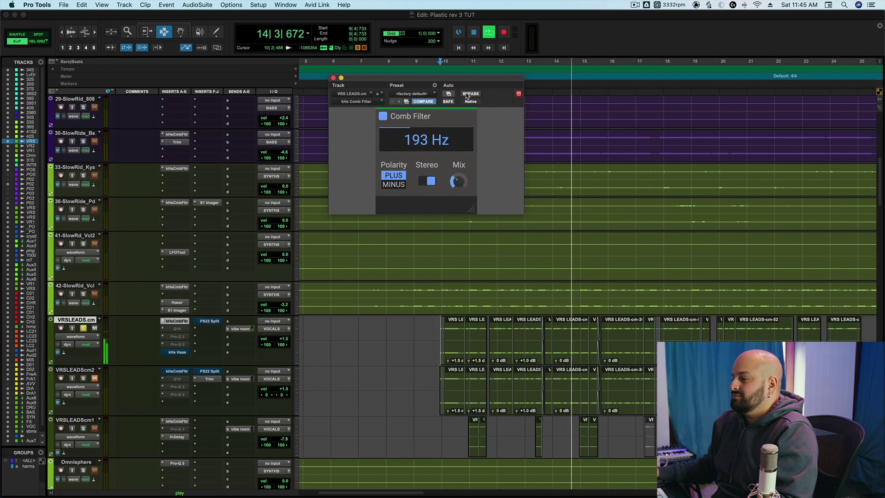
key("space")
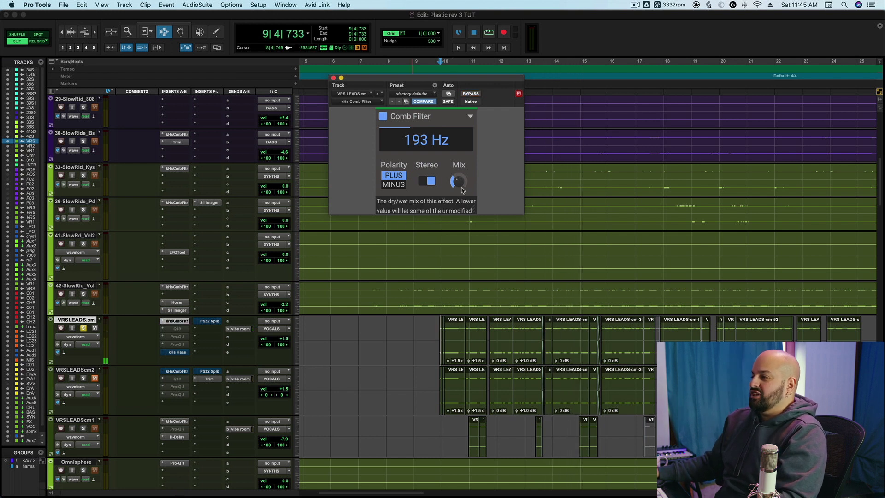
left_click_drag(458, 182, 457, 182)
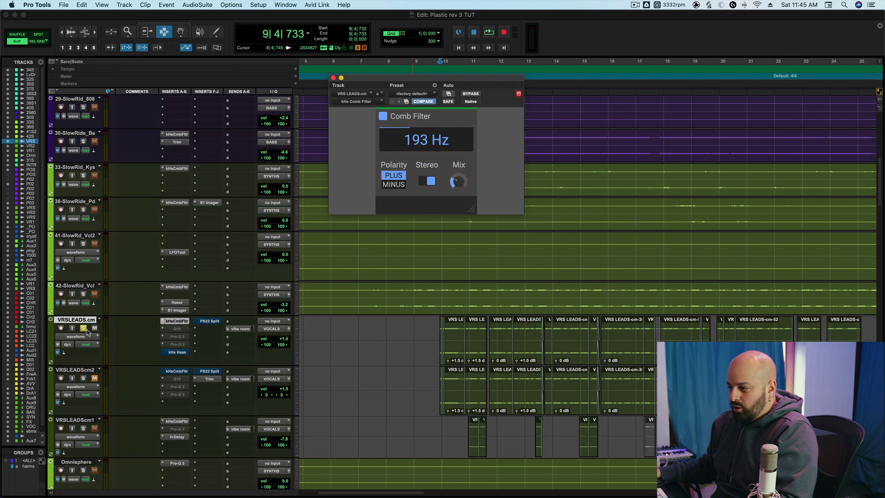
- Close the vocal plugin and audition the keys track's Comb Filter bypassed from the keys section
left_click(334, 78)
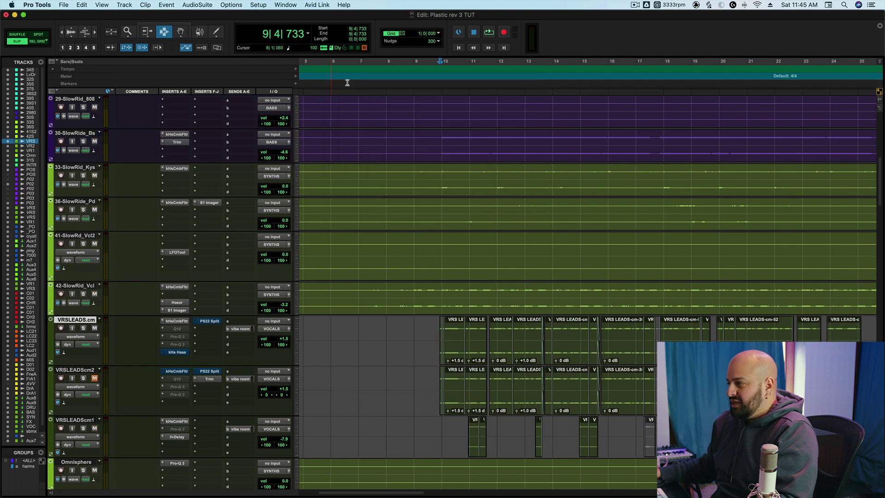
left_click(480, 186)
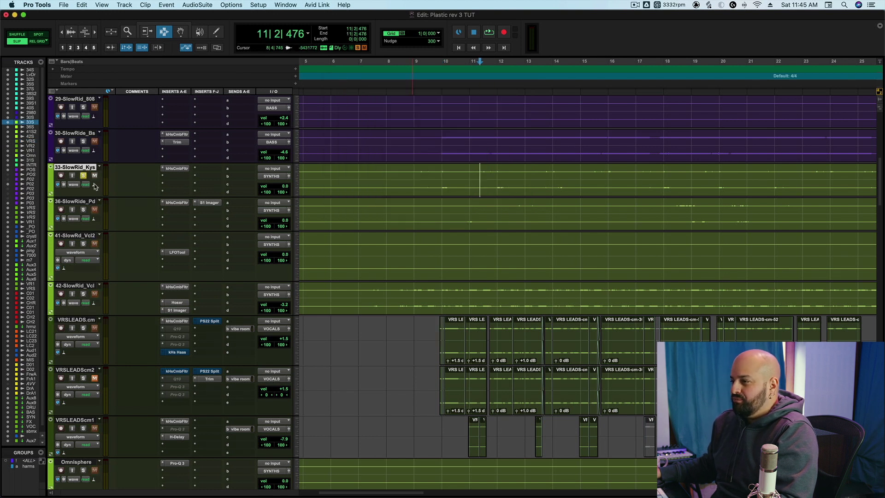
key("space")
left_click(177, 169)
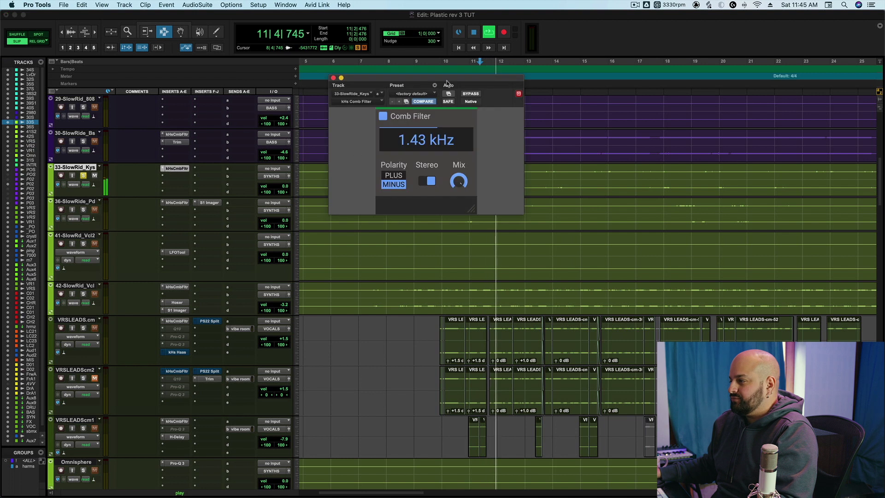
left_click(466, 94)
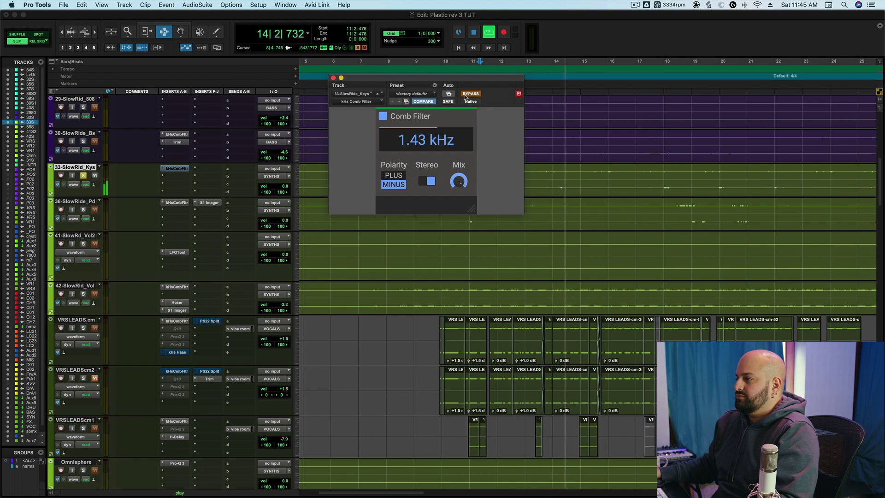
key("space")
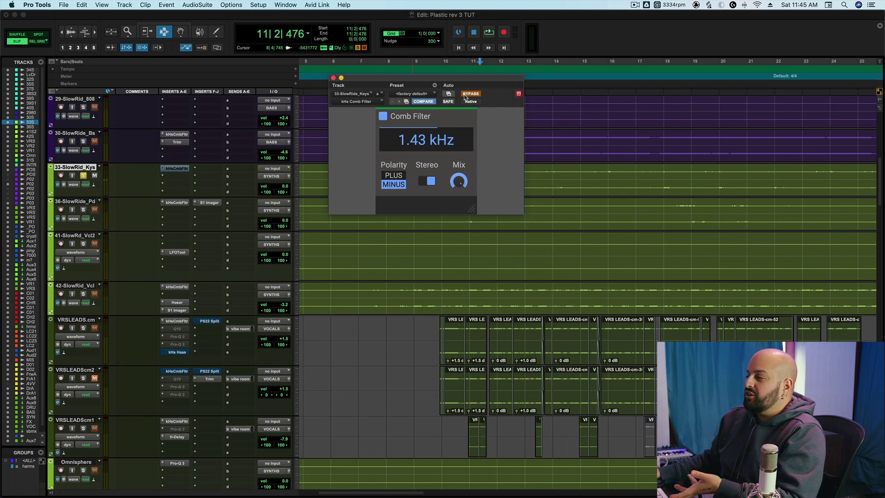
- Re-enable the keys' 1.43 kHz Comb Filter, play it widened, and close its window
left_click(466, 95)
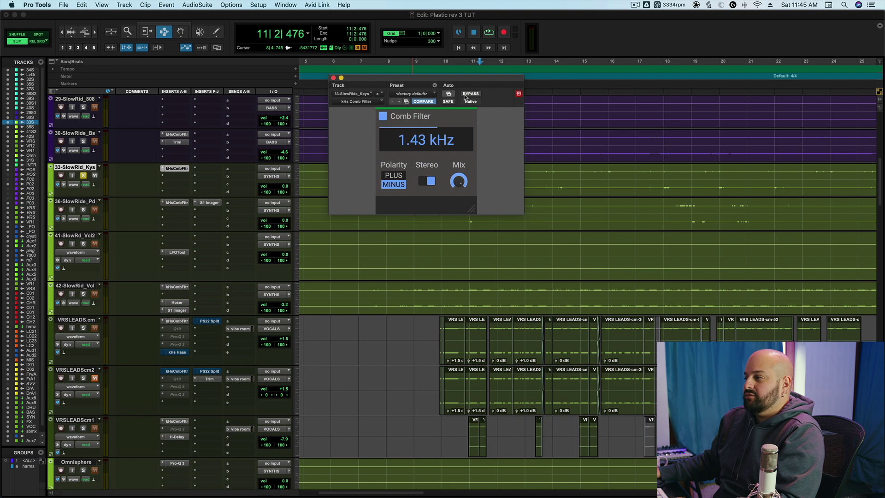
key("space")
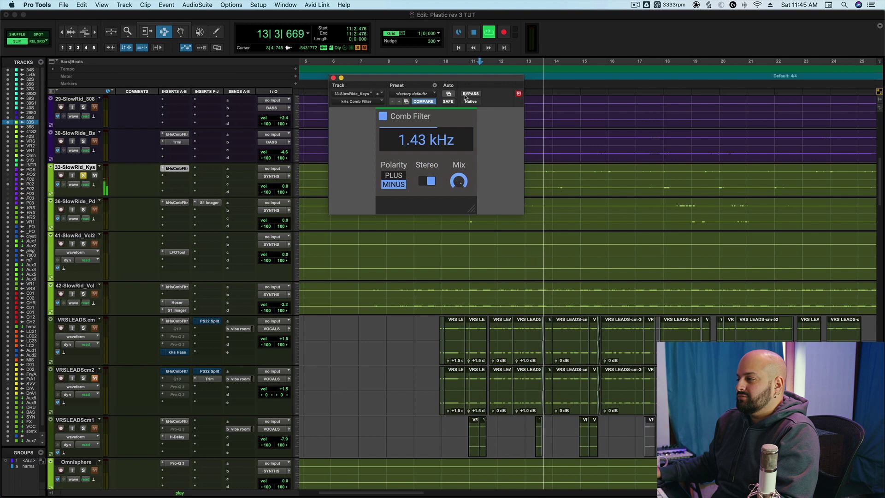
key("space")
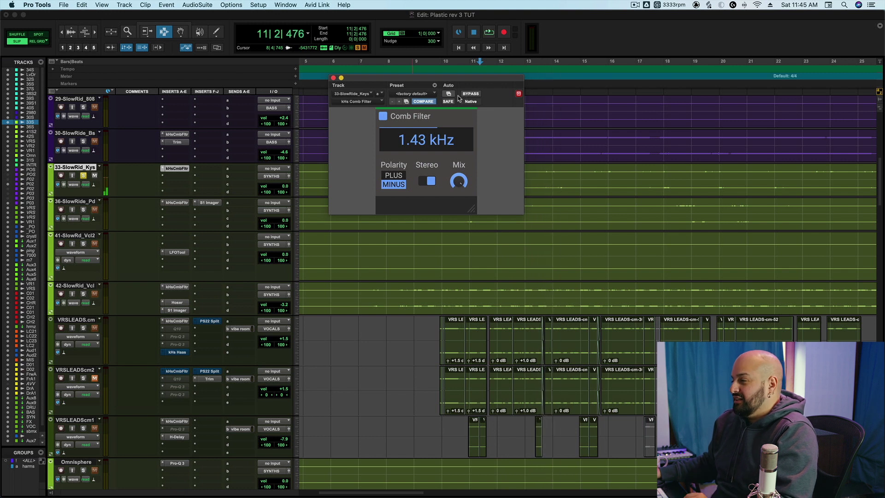
left_click(334, 78)
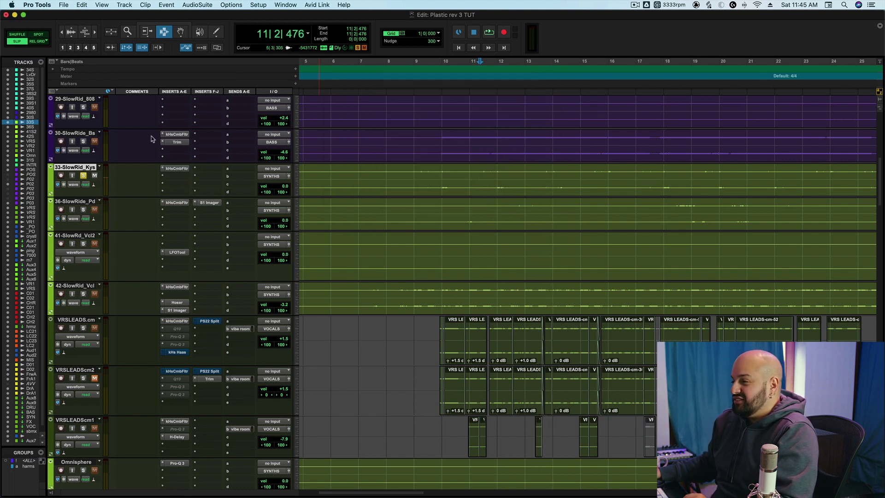
- Move the solo from keys to bass and audition its 270 Hz Comb Filter on versus bypassed
left_click(83, 176)
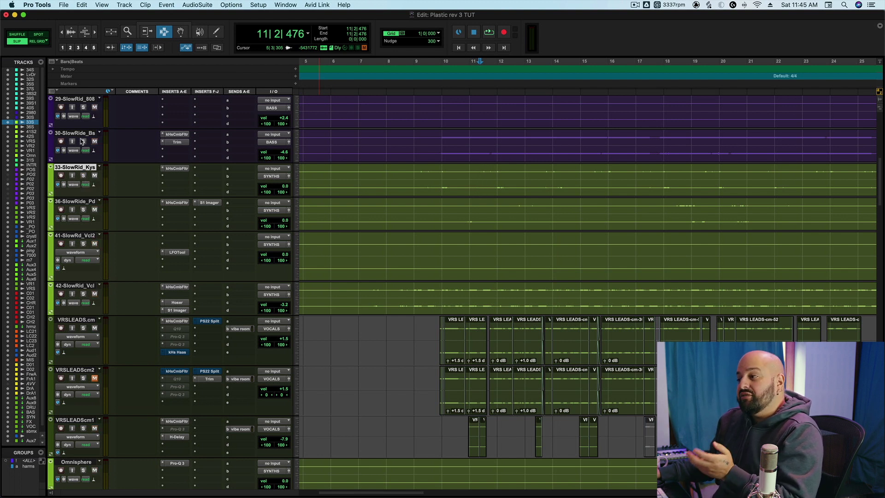
left_click(82, 141)
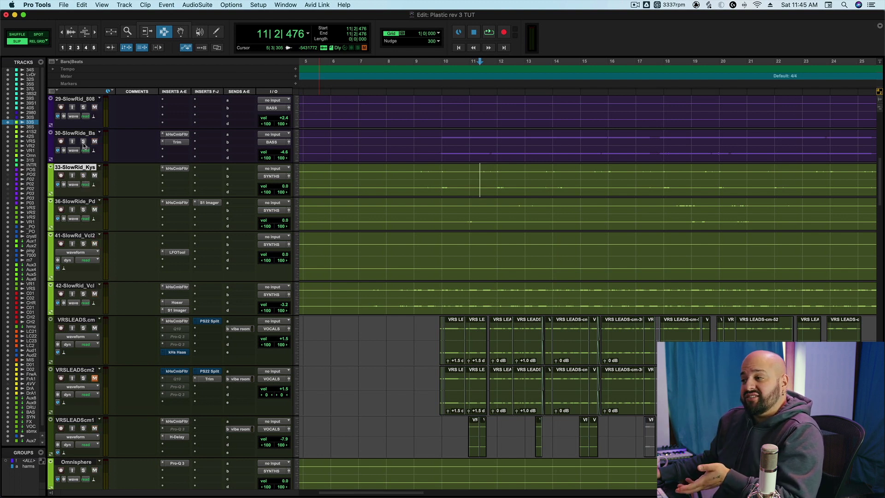
left_click(176, 134)
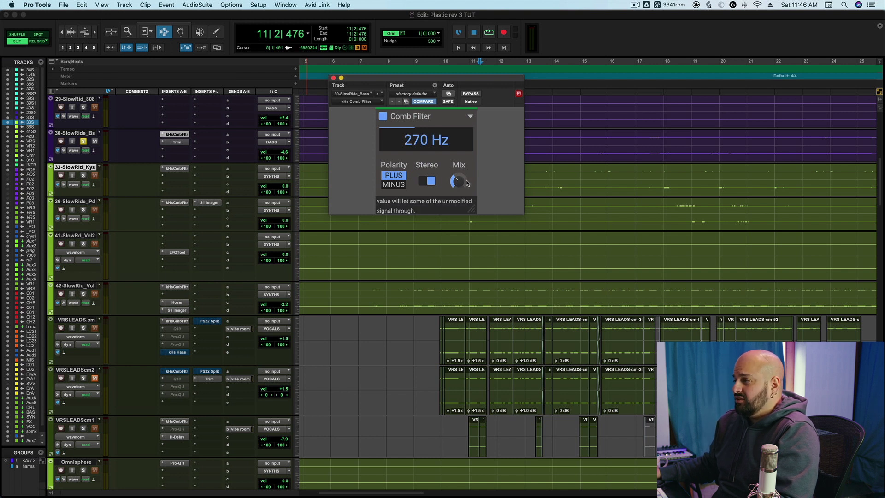
key("space")
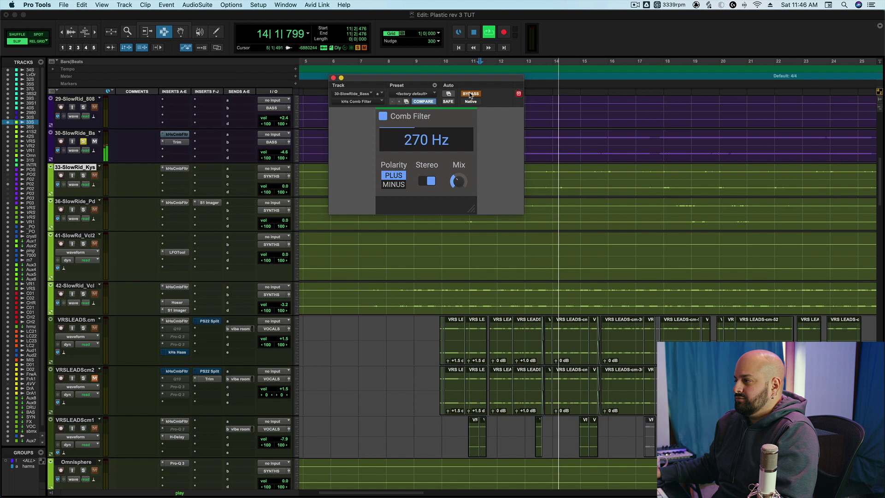
left_click(470, 94)
mouse_move(459, 181)
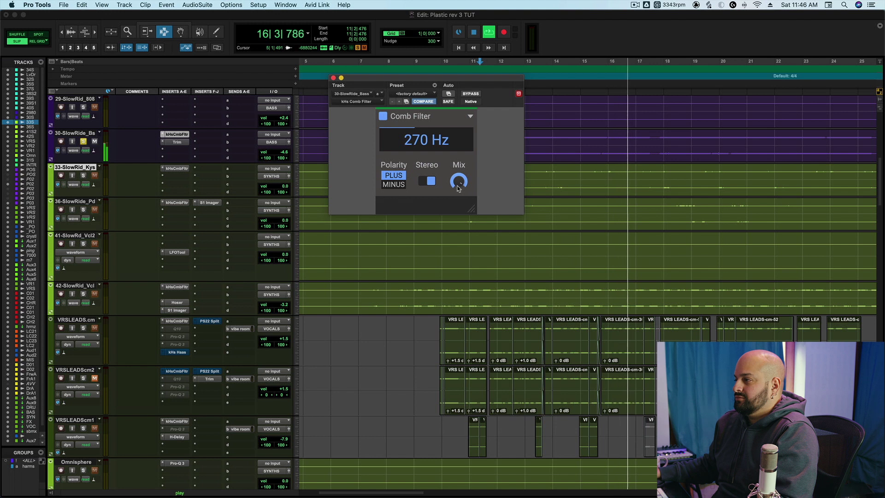
key("space")
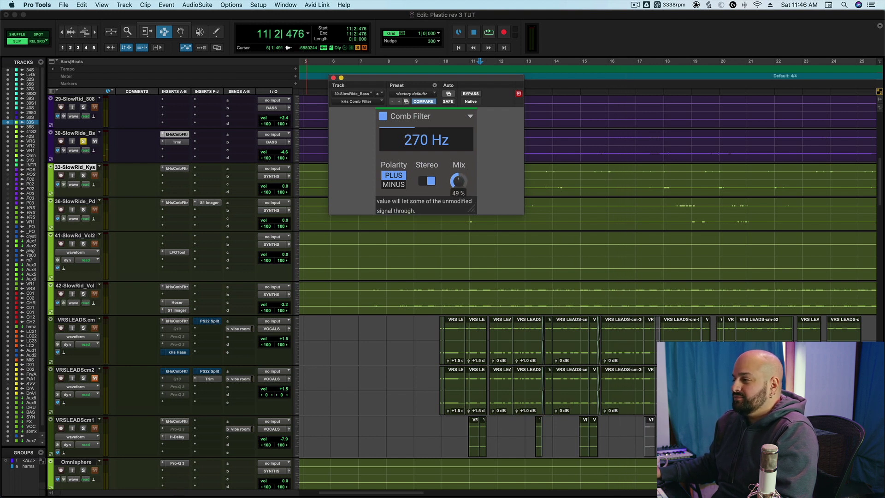
key("space")
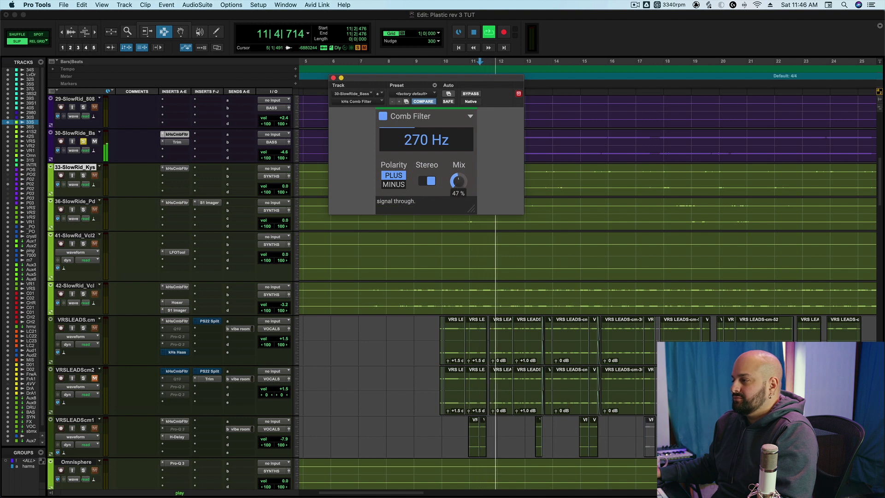
key("space")
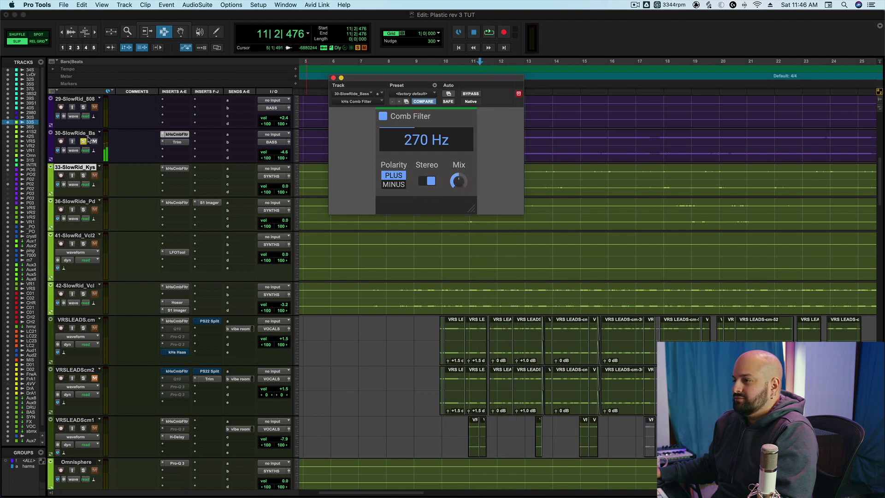
- Close the bass Comb Filter window and place the edit point in the VRSLEADScm1 track
left_click(333, 78)
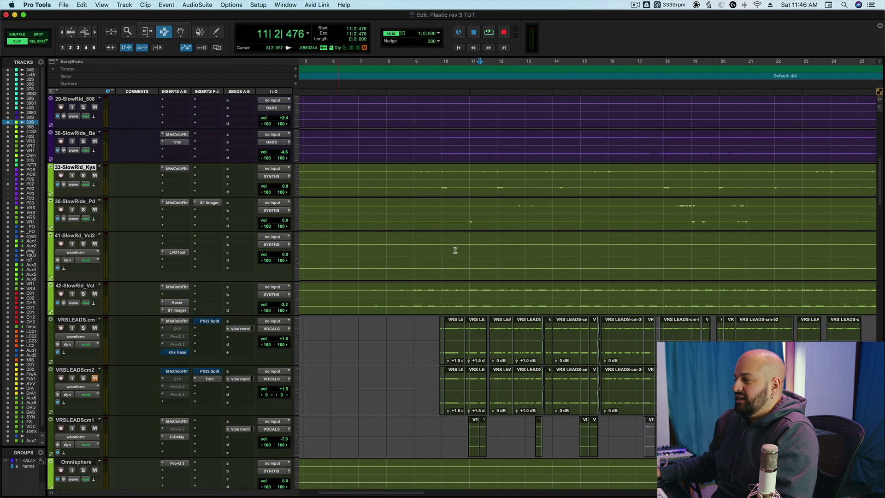
left_click(435, 329)
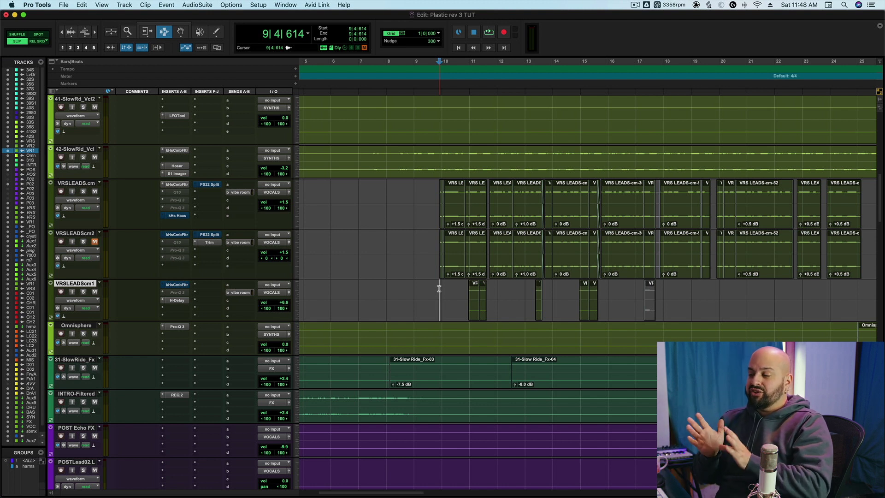
left_click(439, 288)
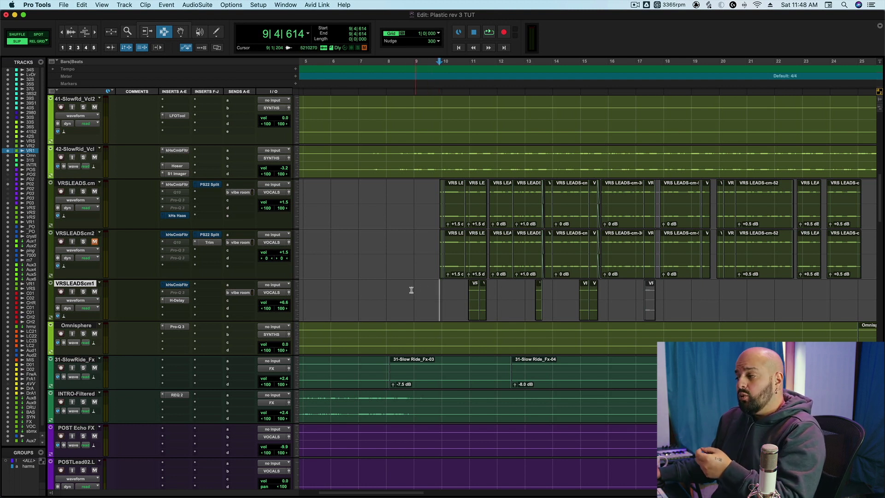
- Scroll down to the dsp 7000 reverb print, set the edit point at bar 17, and play
scroll(449, 310, "down", 3)
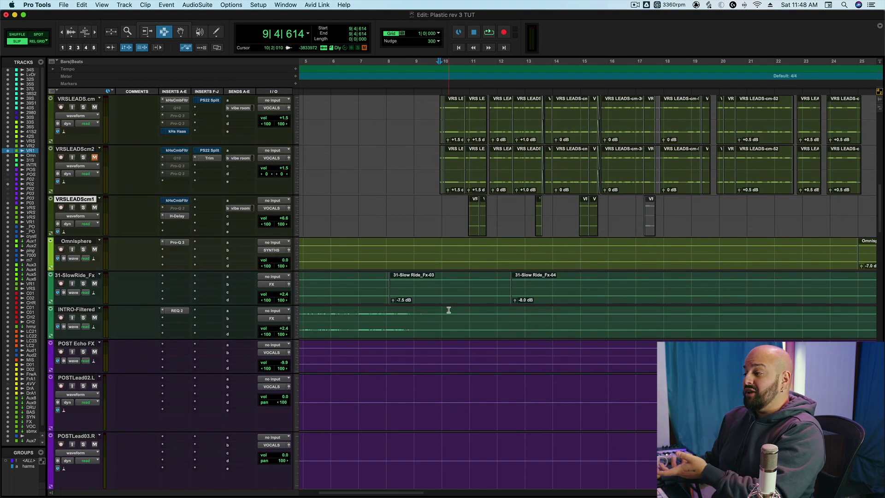
scroll(451, 306, "down", 15)
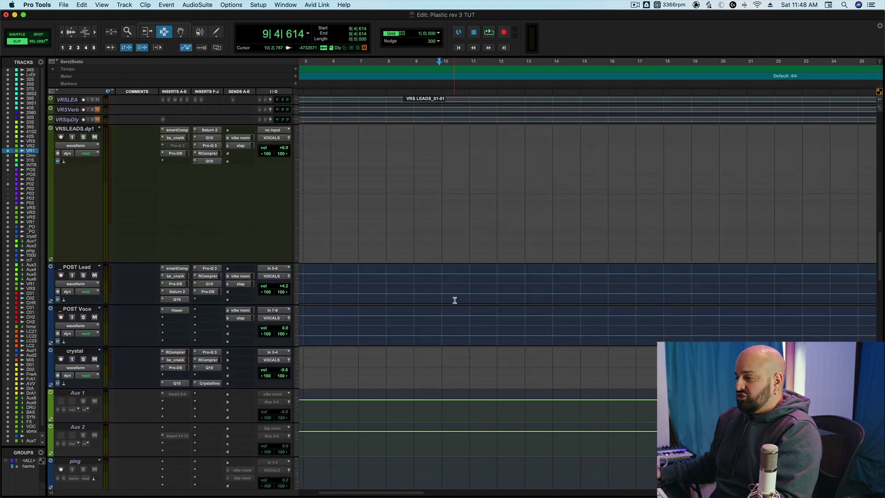
scroll(455, 301, "down", 4)
scroll(439, 314, "up", 5)
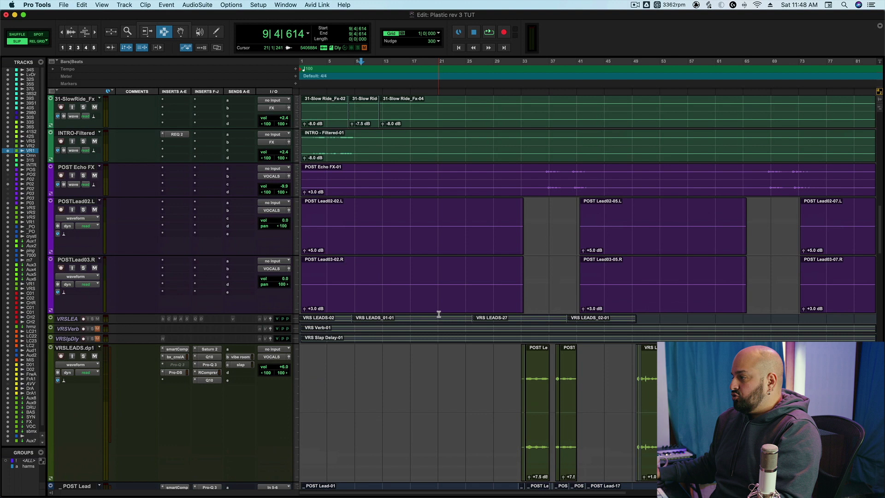
scroll(439, 314, "up", 2)
scroll(407, 302, "down", 8)
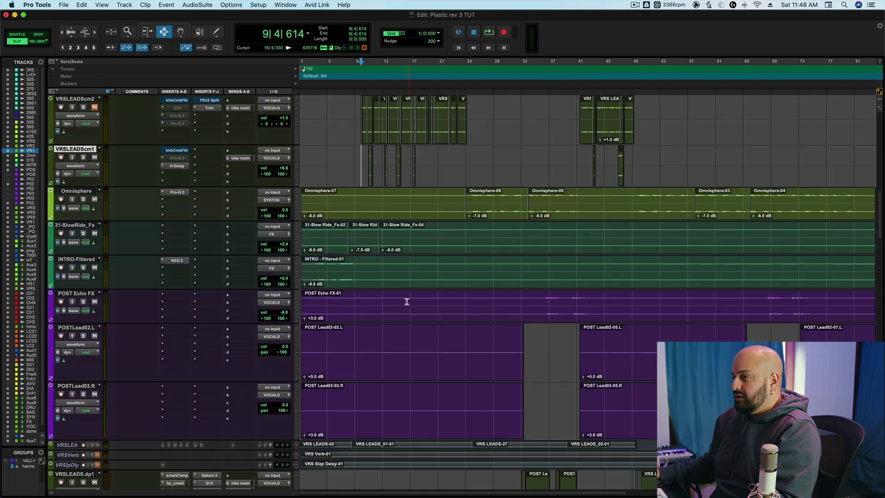
scroll(408, 301, "down", 6)
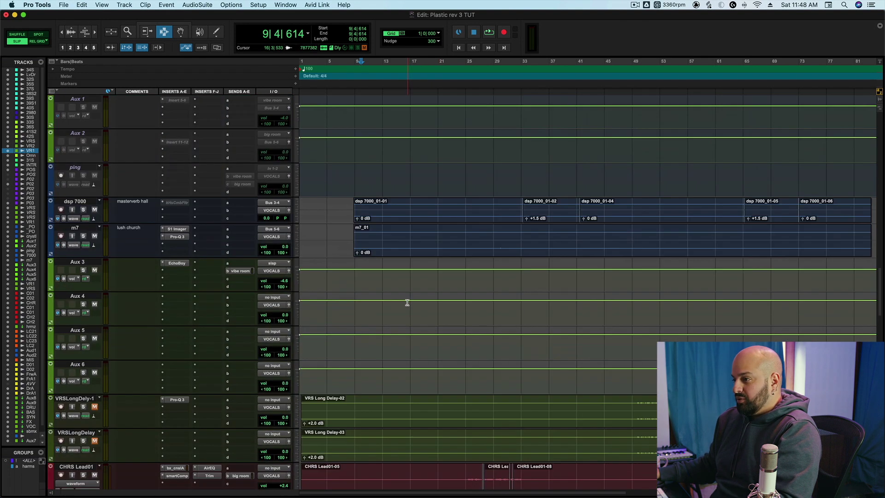
left_click(413, 213)
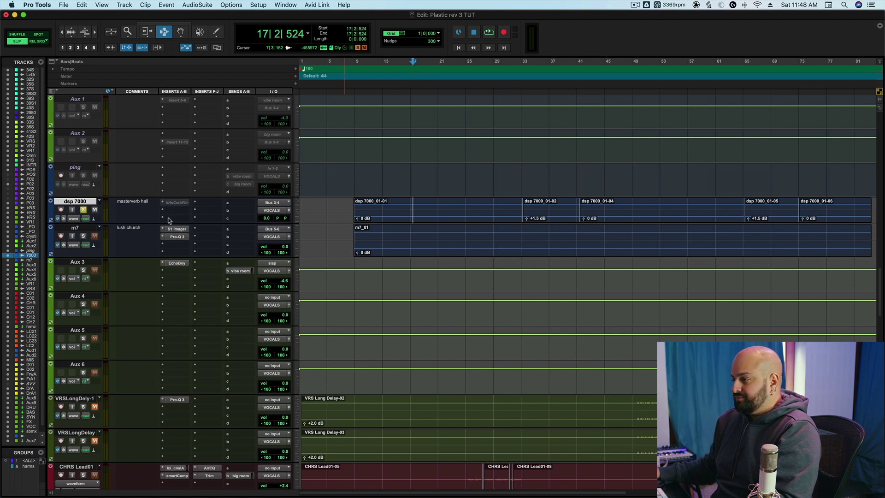
key("space")
- Raise the dsp 7000 volume to +7.2 dB and make its inactive Comb Filter insert active
left_click_drag(266, 218, 262, 213)
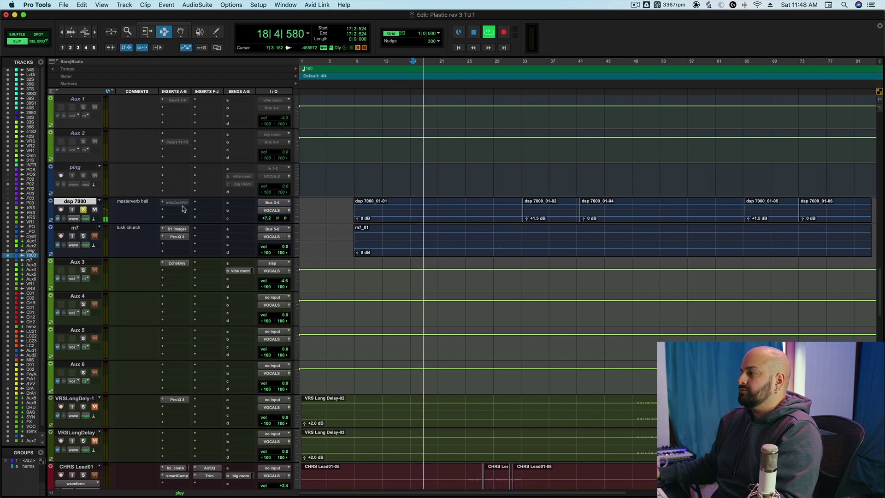
key("space")
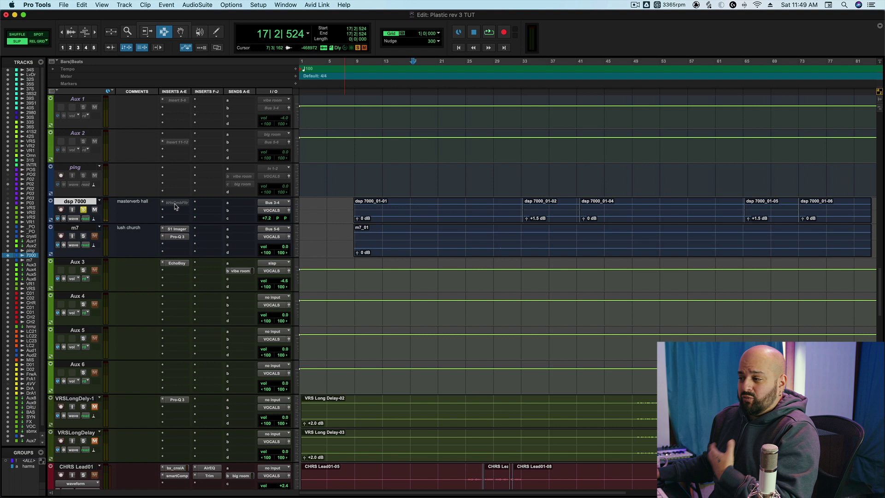
right_click(175, 207)
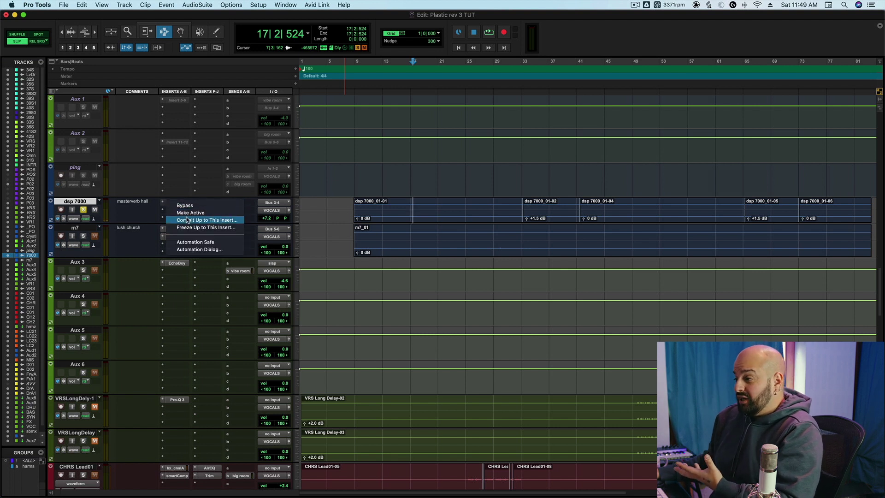
left_click(185, 214)
- Compare the reverb's 1.93 kHz Comb Filter against bypass during playback, then close it
left_click(181, 207)
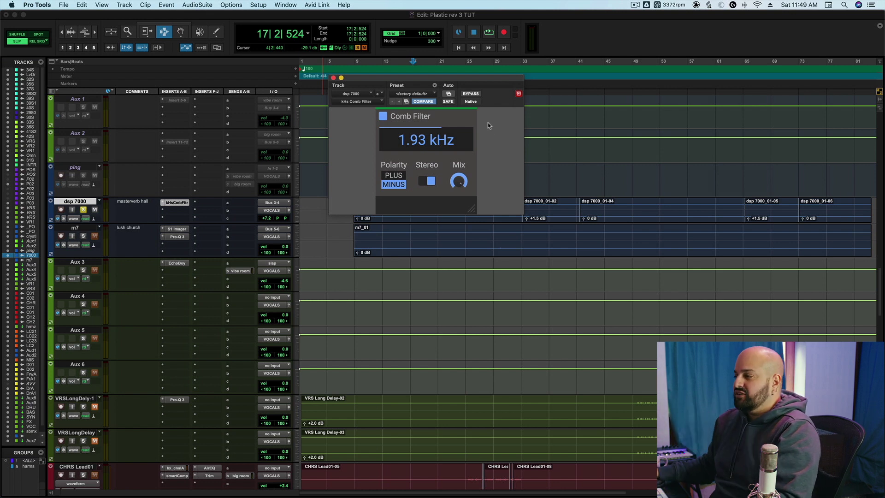
key("space")
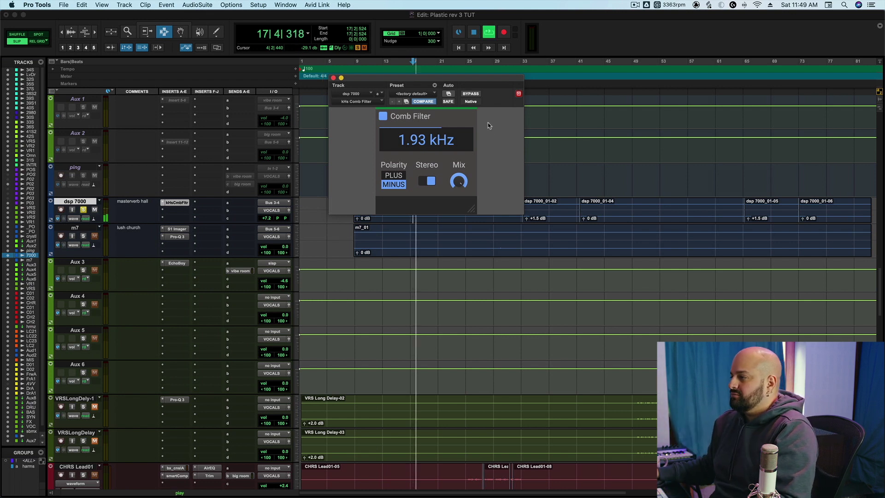
left_click(476, 95)
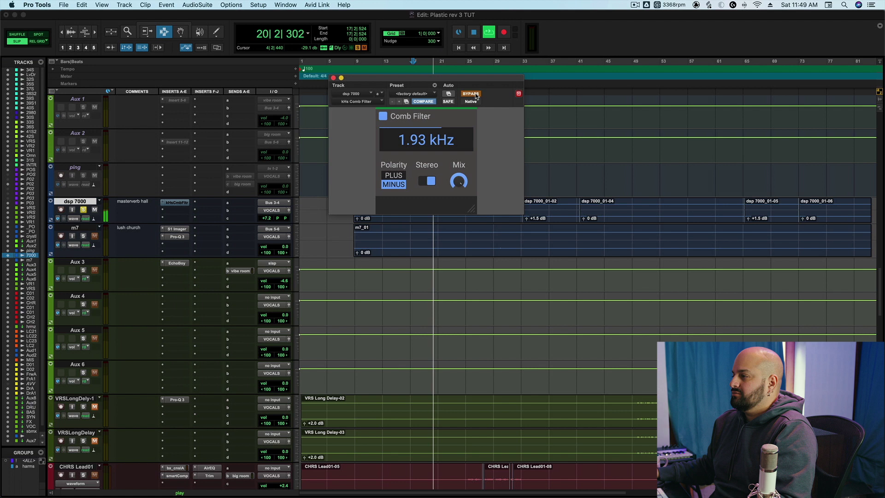
left_click(476, 95)
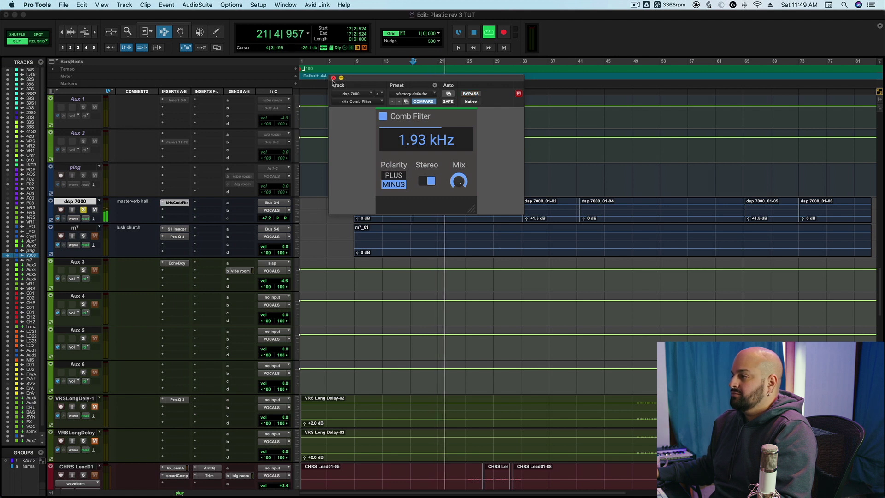
key("space")
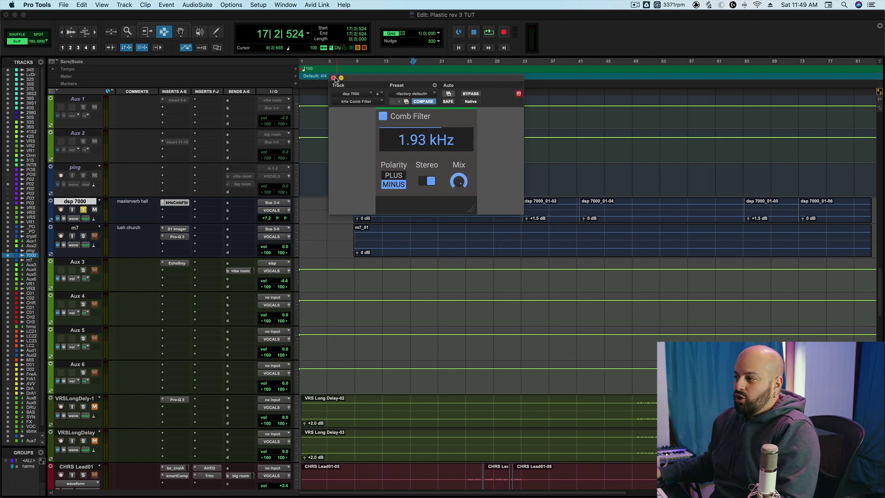
left_click(333, 78)
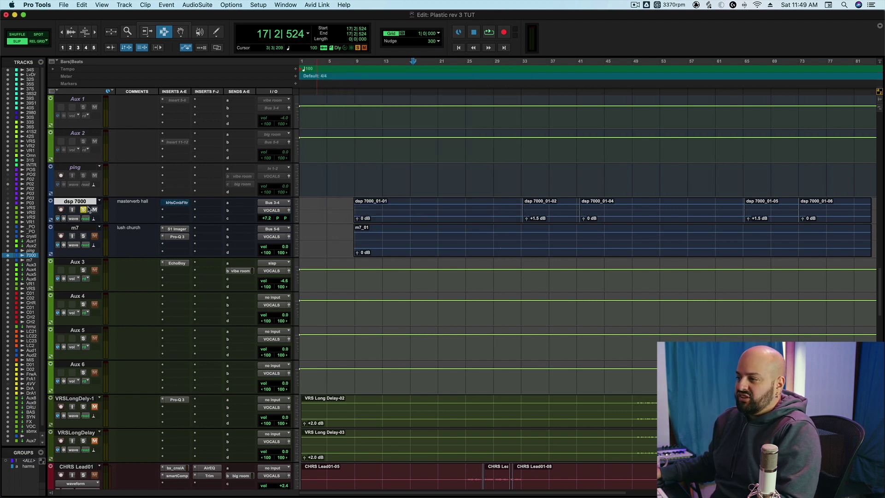